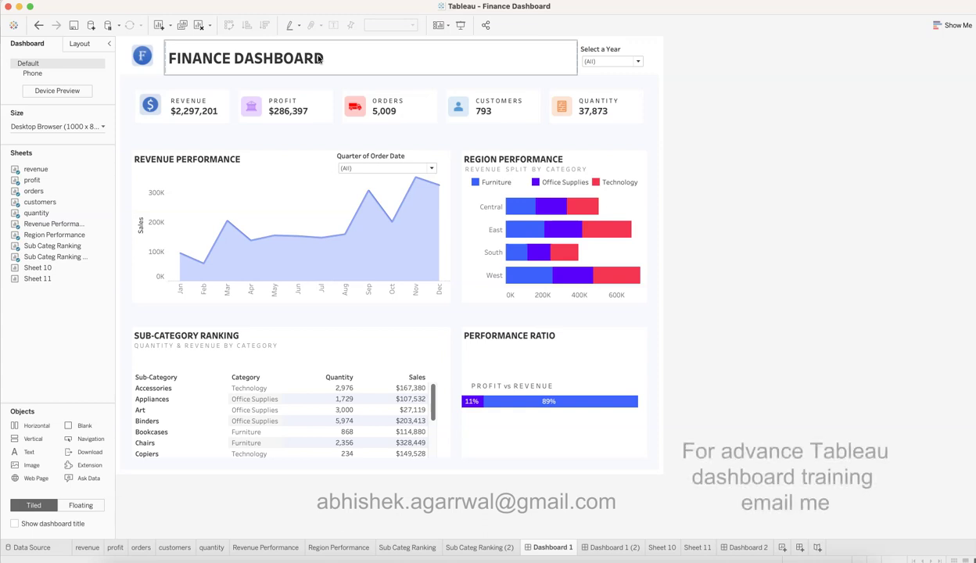
Examine the finance dashboard's title, KPI cards, revenue and region charts, sub-category table and performance ratio.
left_click(789, 223)
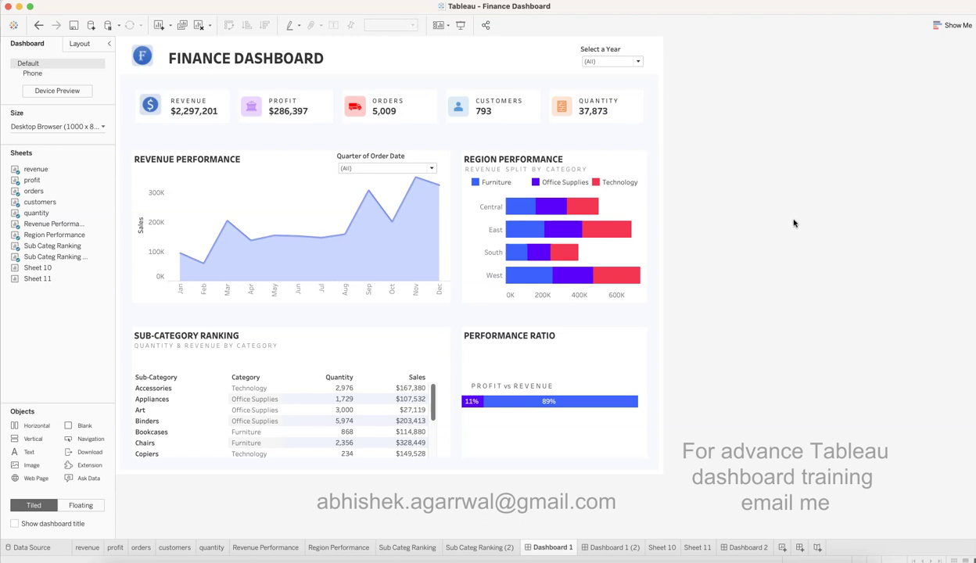
left_click(322, 186)
left_click(157, 127)
left_click(360, 140)
left_click(501, 125)
left_click(484, 213)
left_click(356, 240)
left_click(483, 332)
left_click(544, 430)
left_click(349, 269)
left_click(791, 235)
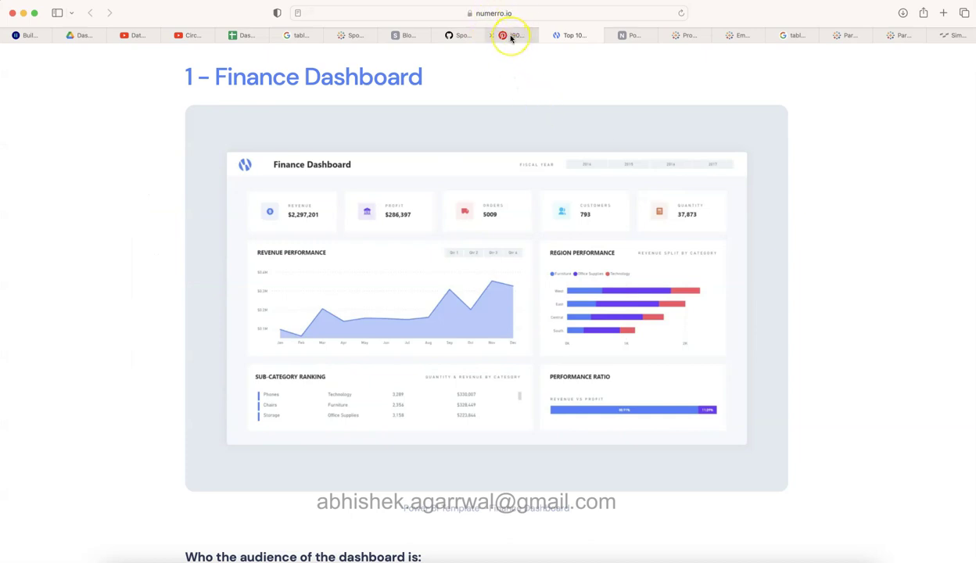
Switch to the browser and compare the Pinterest pin and numerro.io Finance Dashboard template with the Tableau version.
left_click(508, 36)
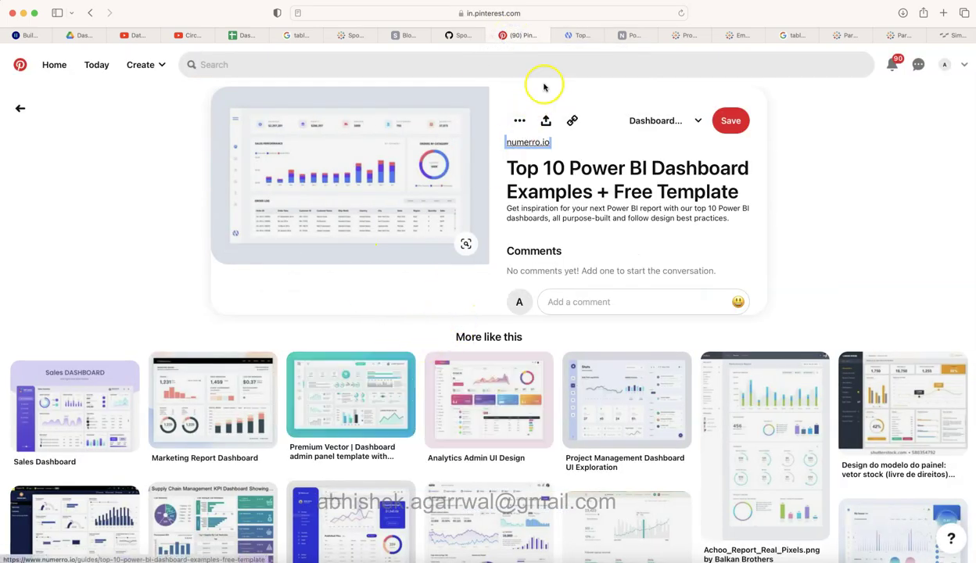
left_click(582, 36)
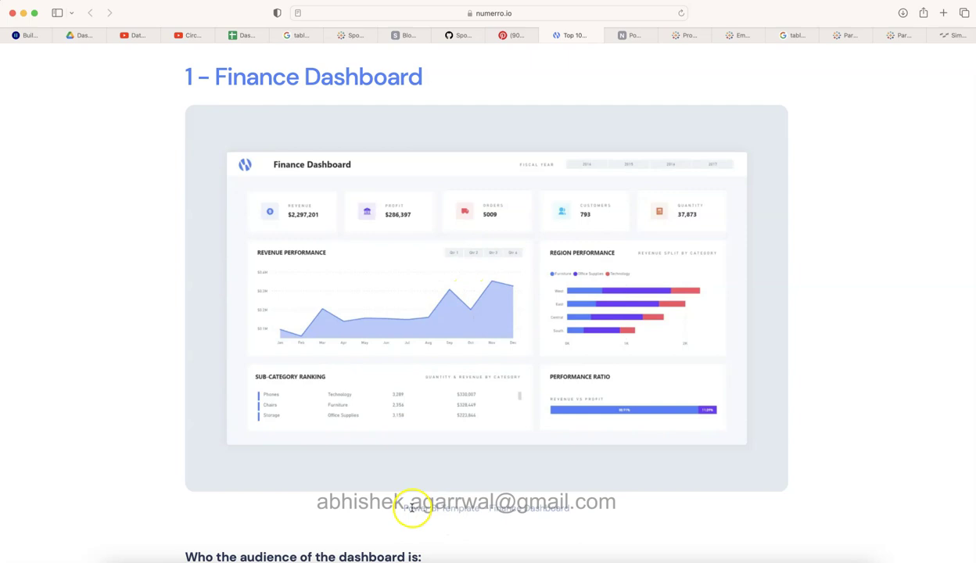
left_click_drag(406, 508, 462, 513)
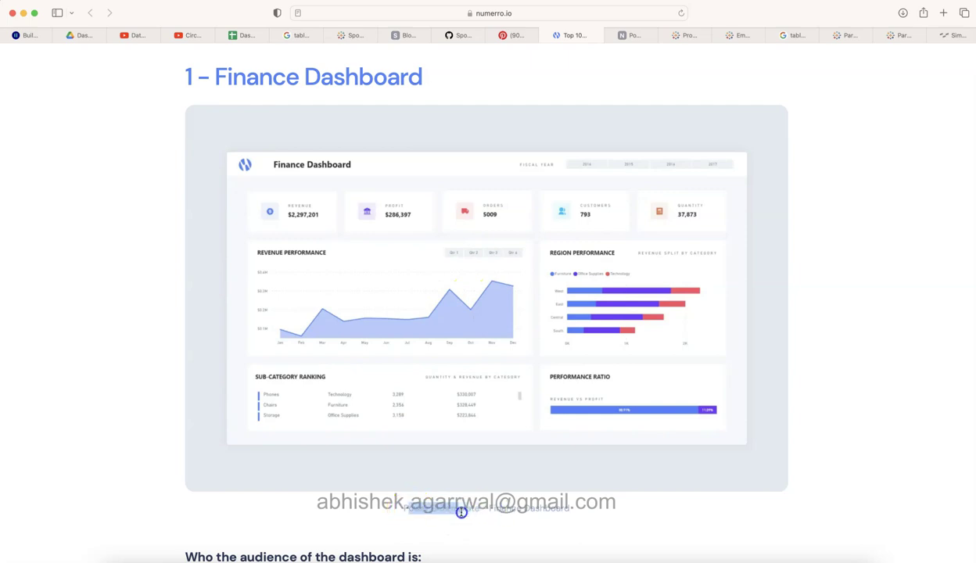
left_click_drag(395, 510, 603, 505)
left_click(603, 505)
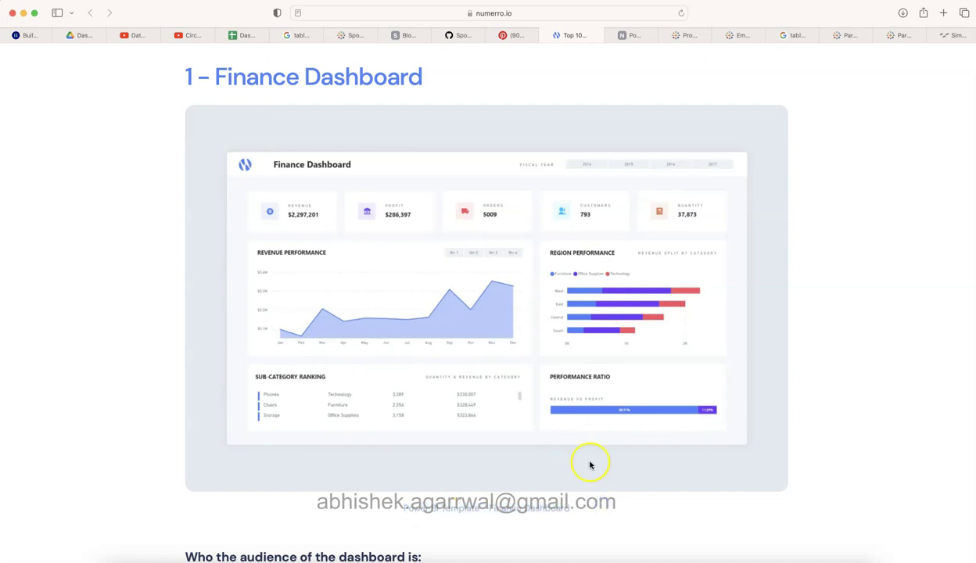
key("super+Tab")
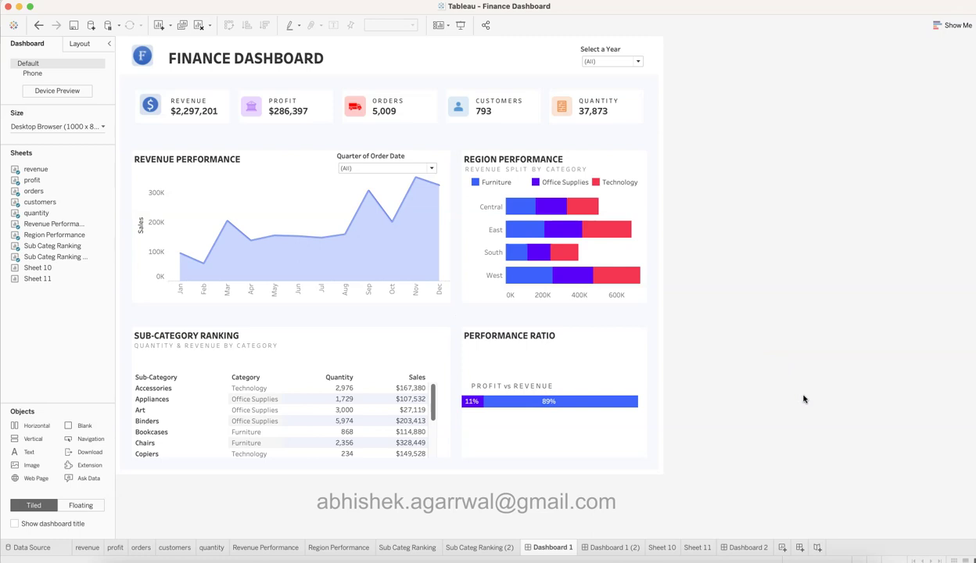
key("super+Tab")
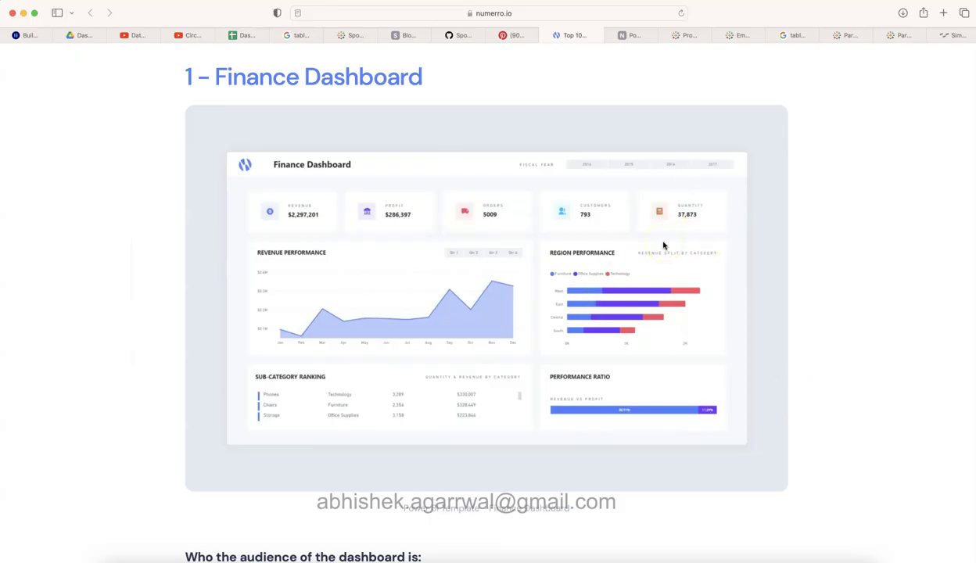
left_click(520, 35)
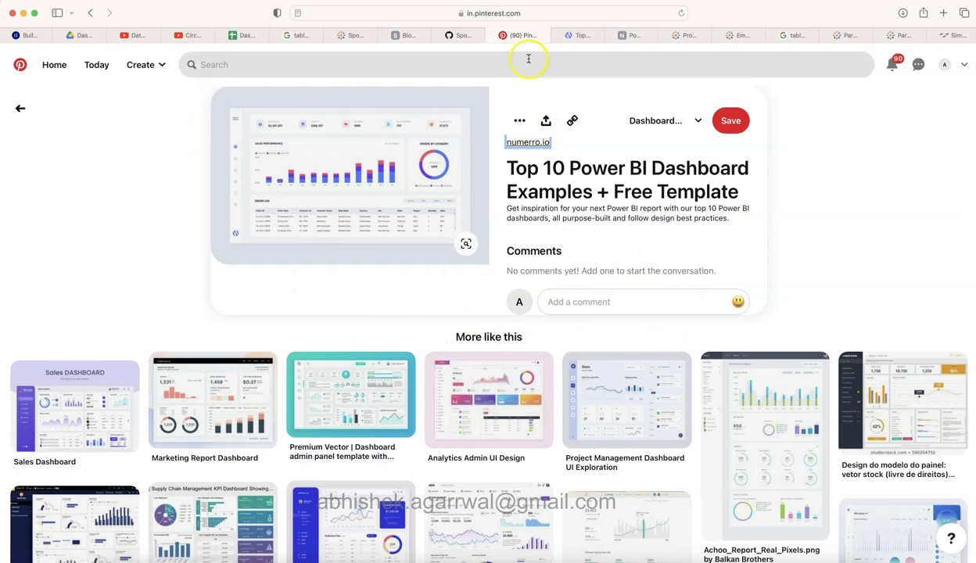
left_click(579, 36)
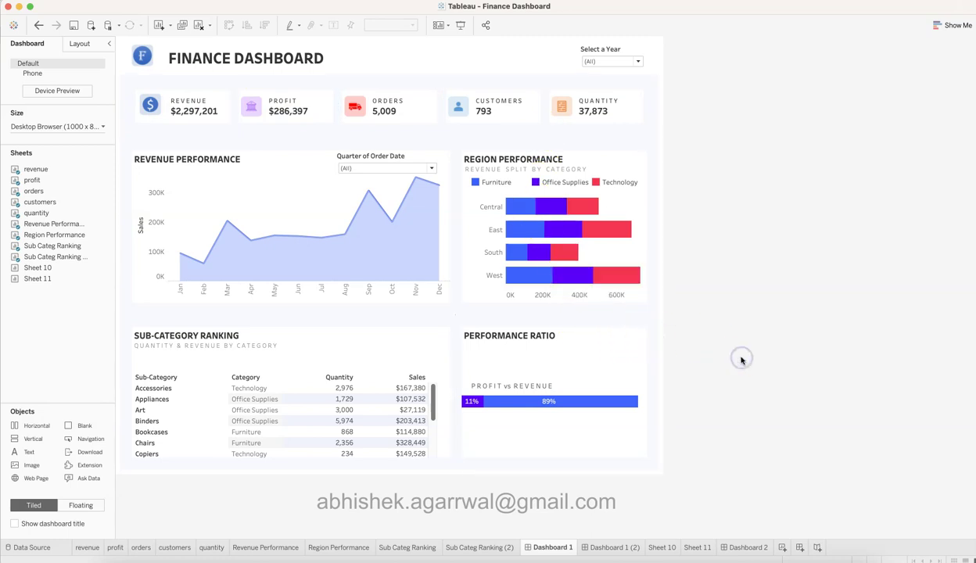
Back in Tableau, test the Select a Year filter by clearing all years and re-enabling 2021, 2020, 2019 and 2018.
left_click(738, 233)
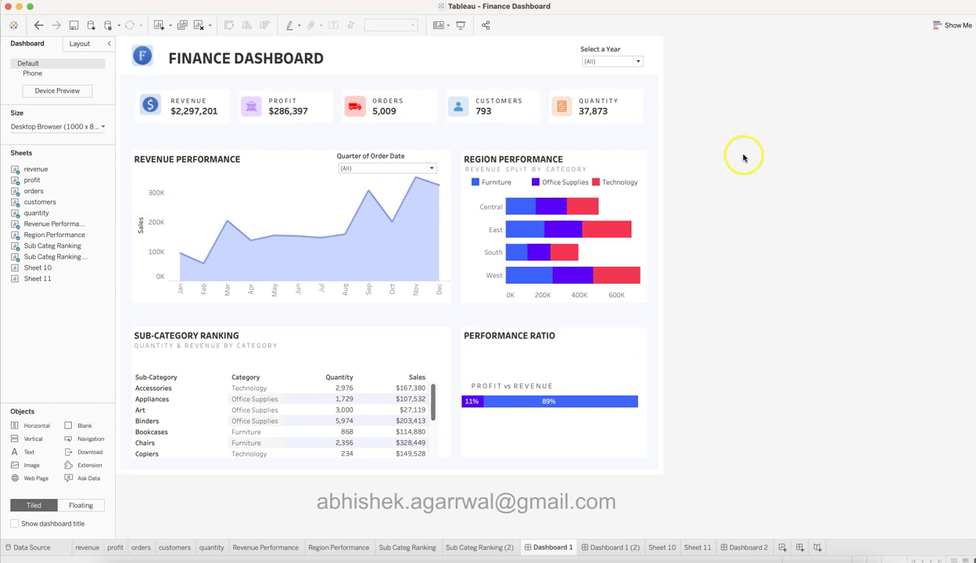
left_click(622, 62)
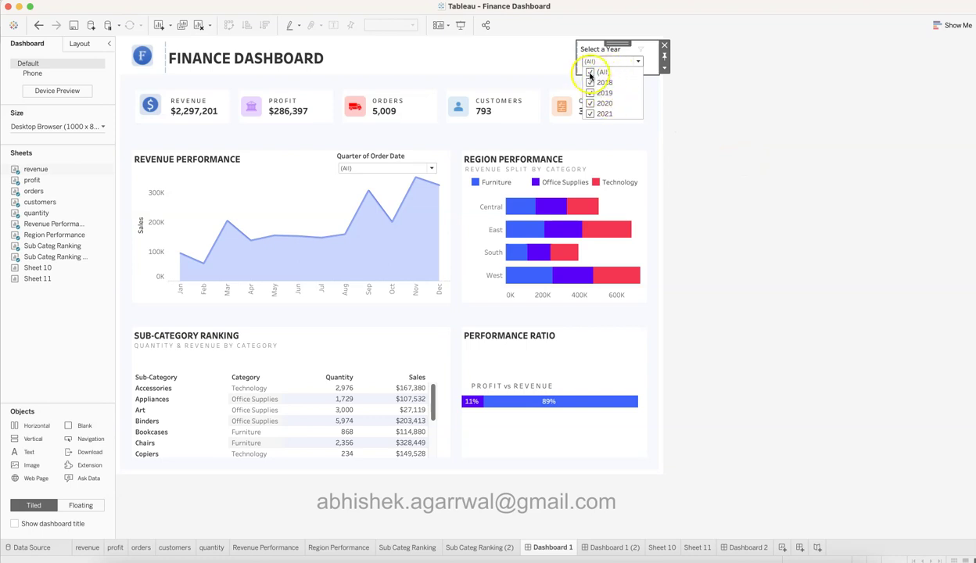
left_click(591, 73)
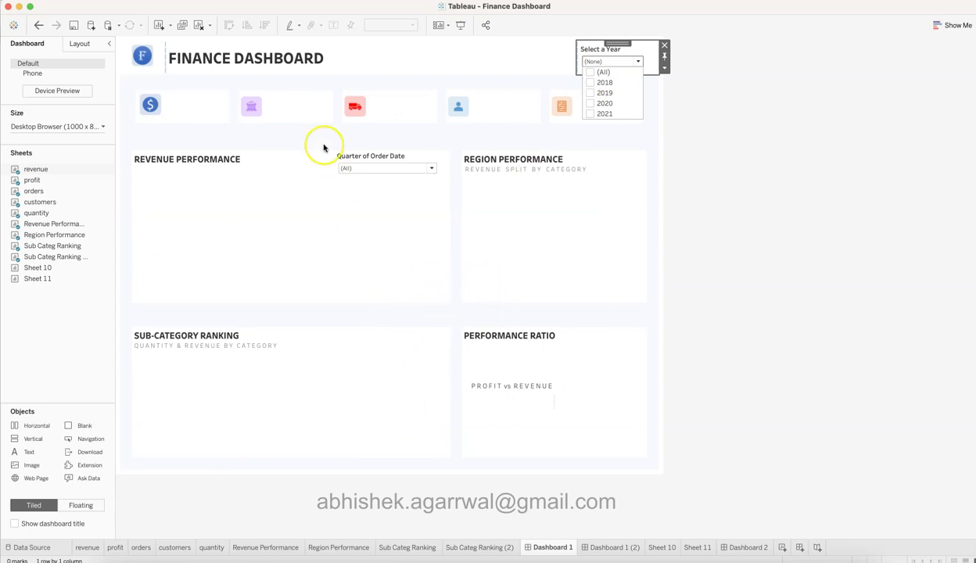
left_click(591, 114)
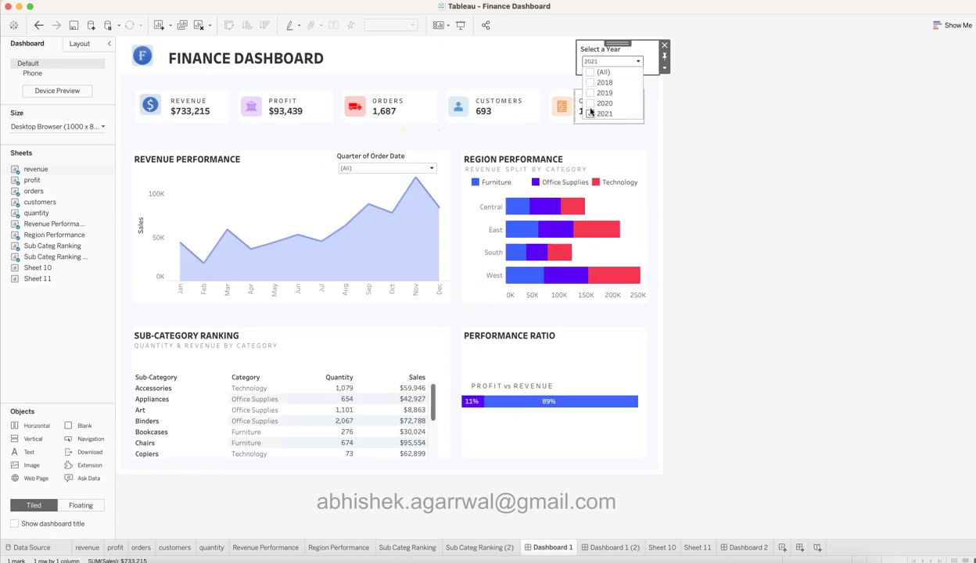
left_click(591, 103)
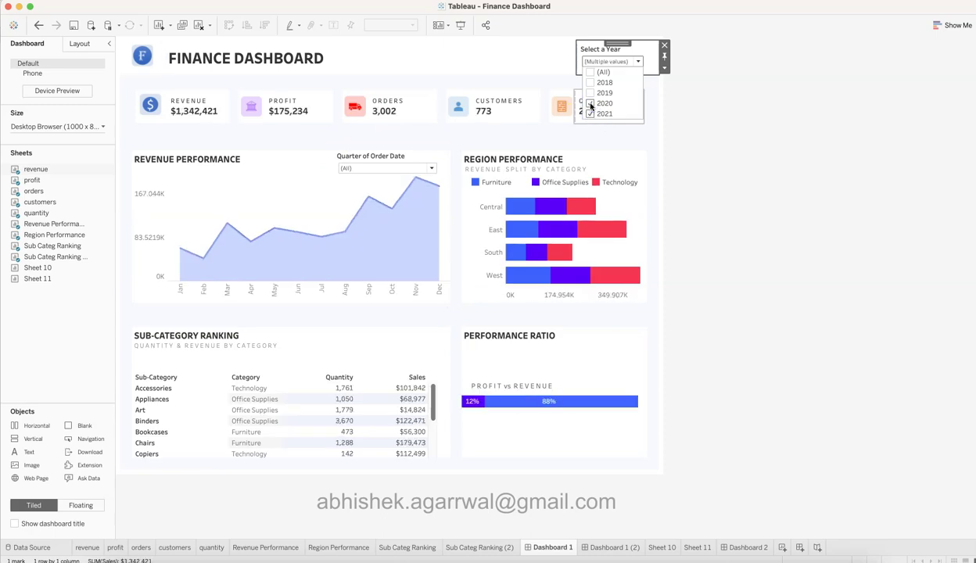
left_click(590, 93)
left_click(590, 82)
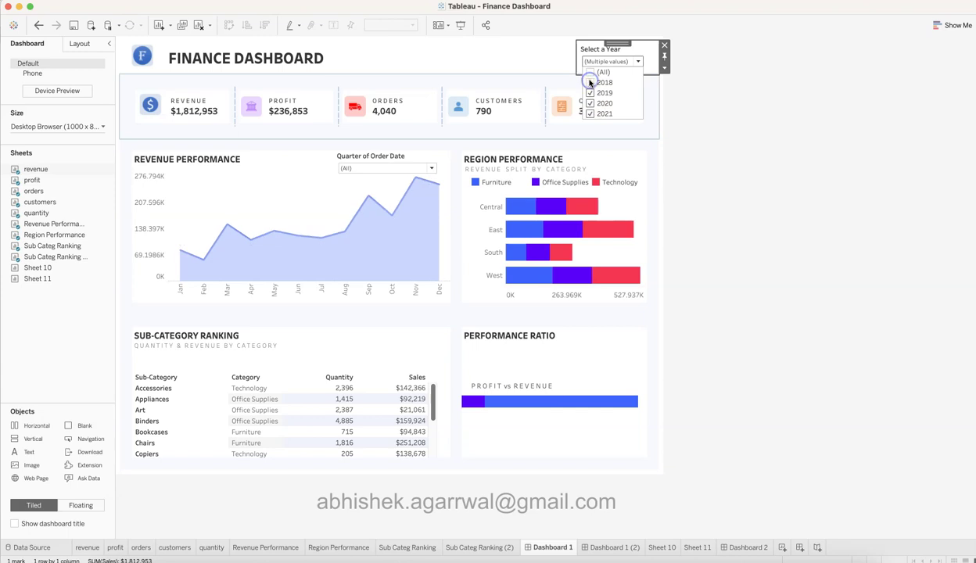
left_click(714, 146)
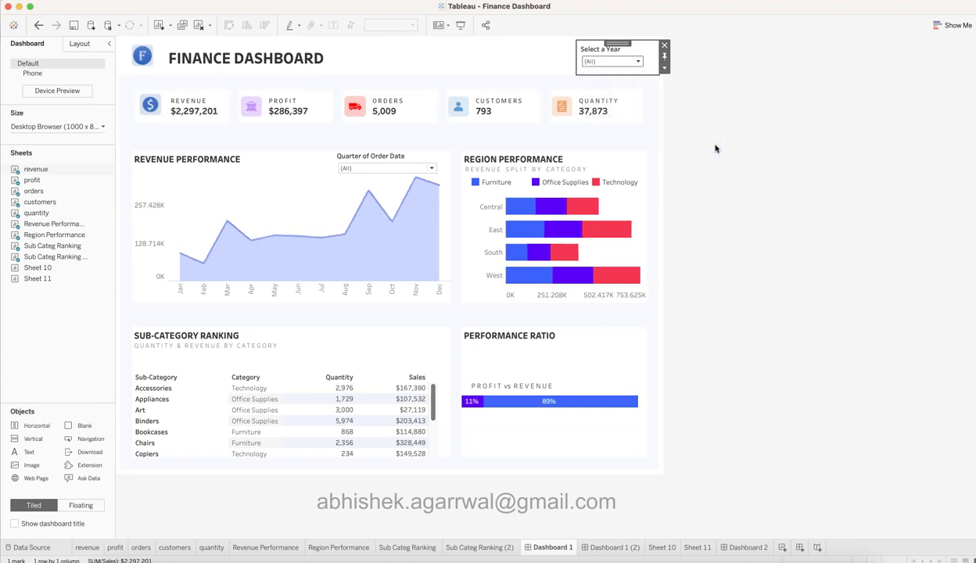
Review the KPI cards and the available choices in the dashboard's year and Quarter of Order Date filters.
left_click(387, 149)
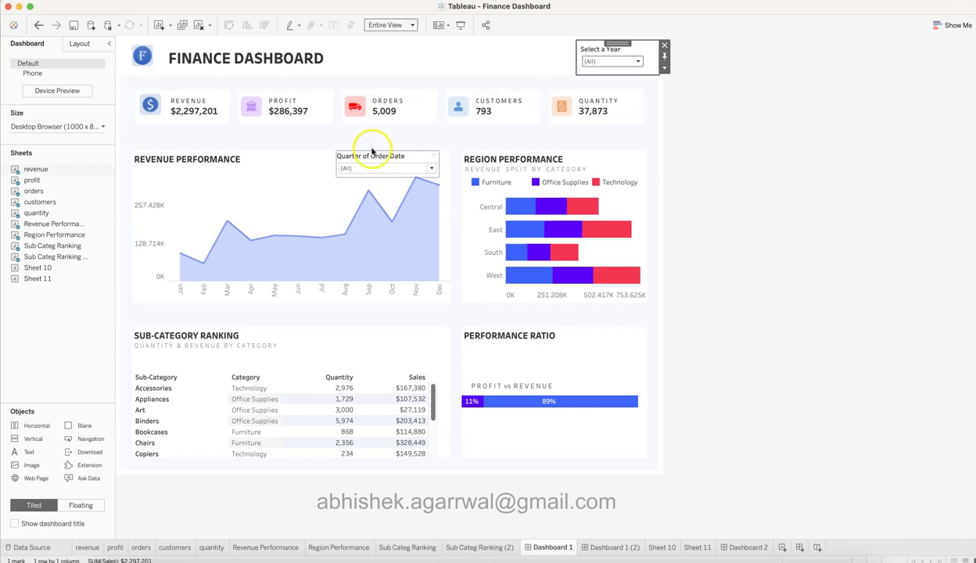
left_click(294, 134)
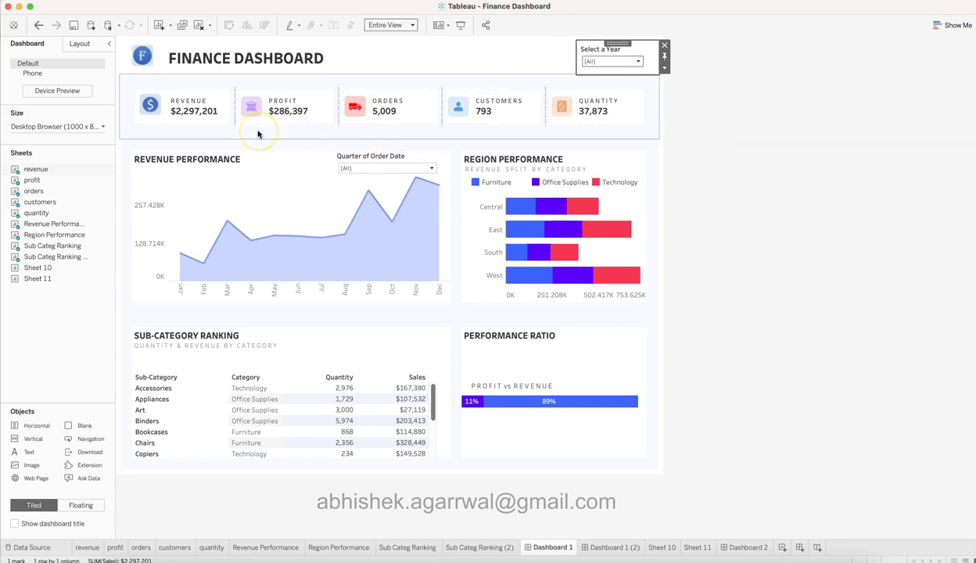
left_click(202, 116)
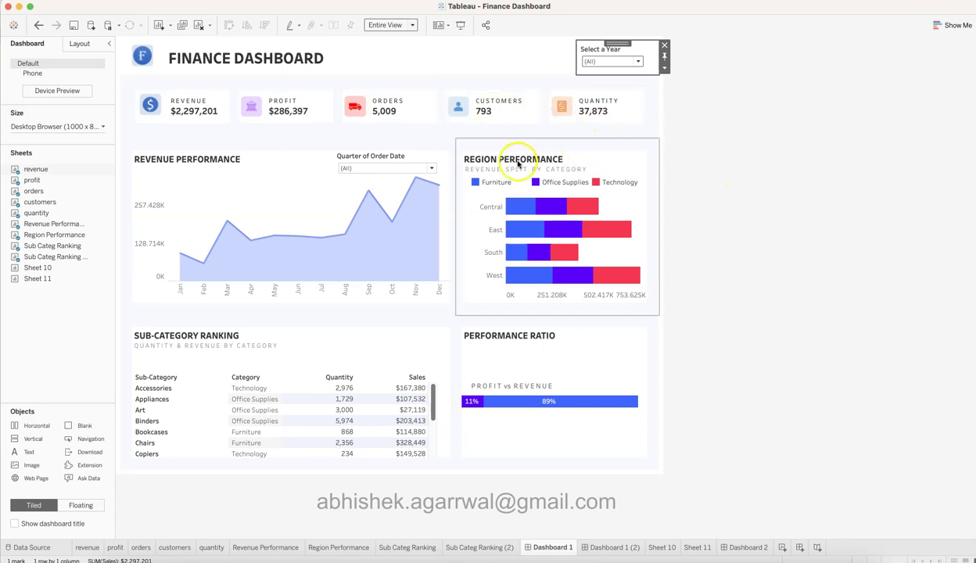
left_click(604, 62)
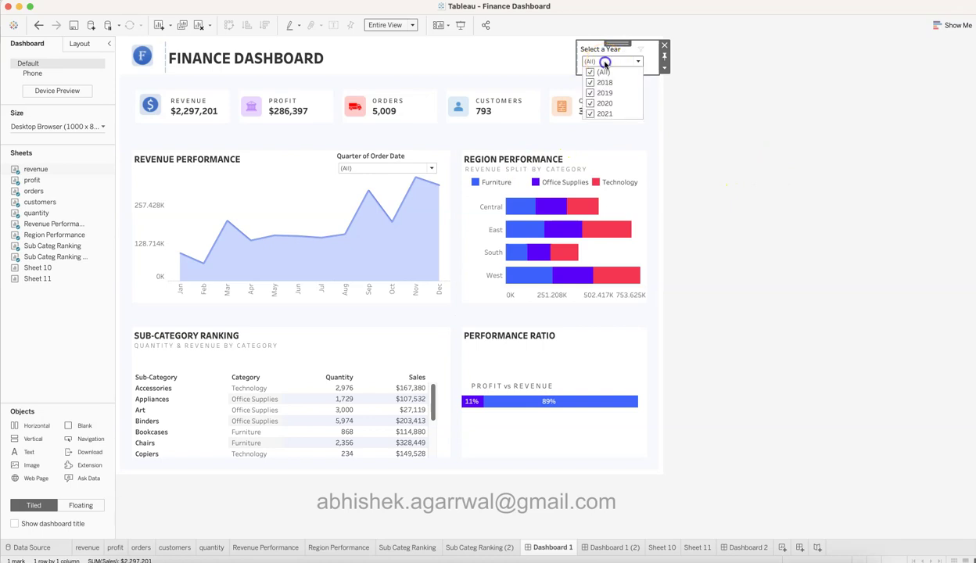
left_click(388, 168)
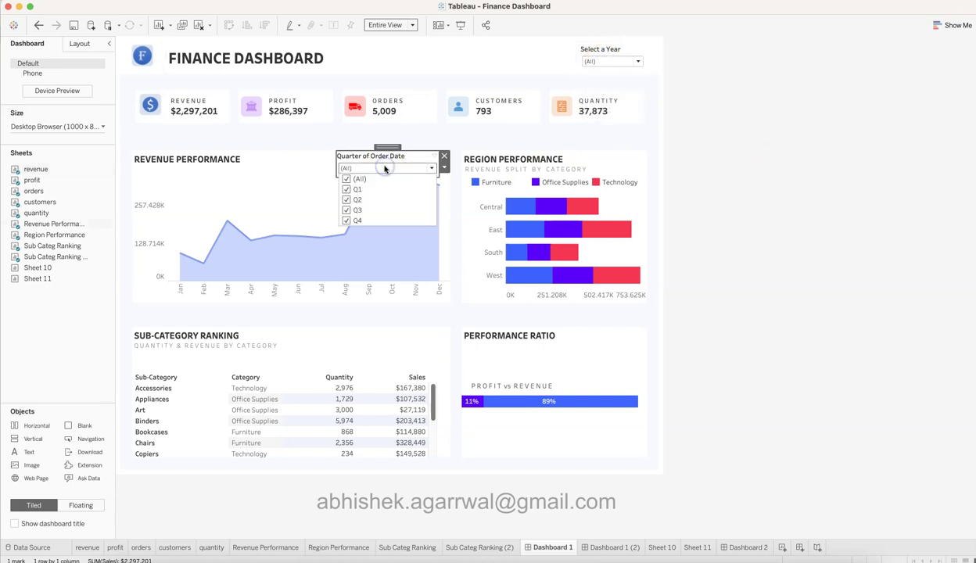
left_click(753, 152)
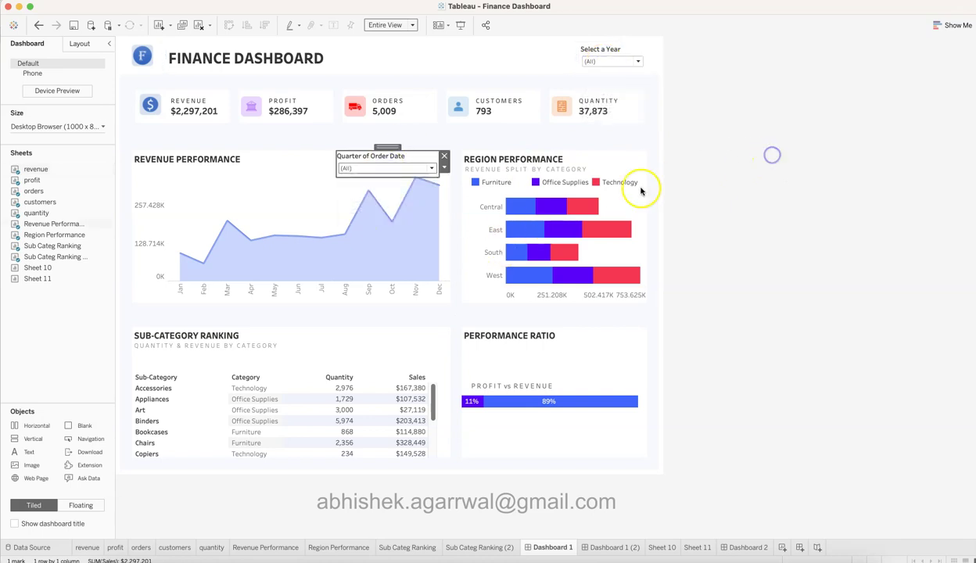
View the alternative layout with year buttons in Dashboard 1 (2) and return to Dashboard 1.
left_click(603, 548)
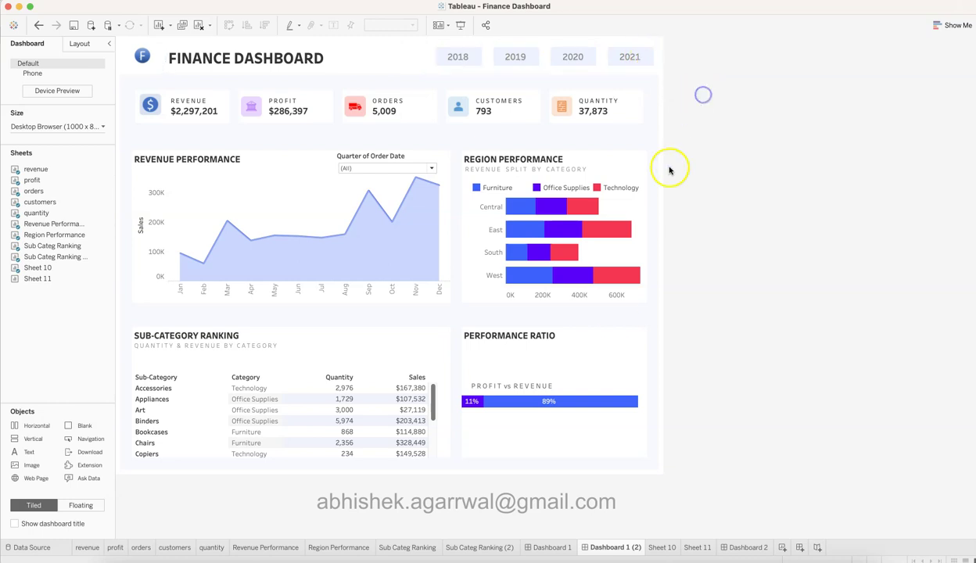
left_click(552, 546)
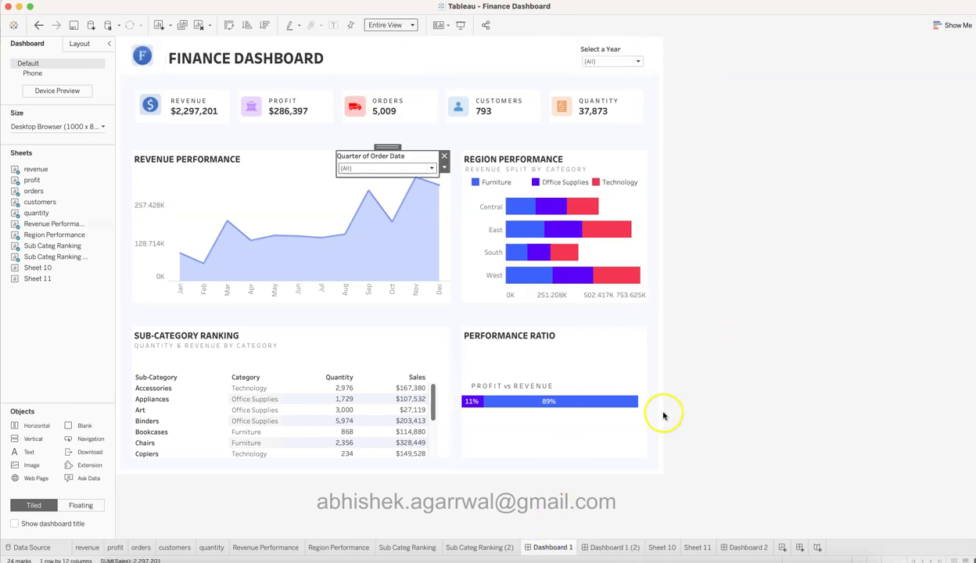
left_click(739, 287)
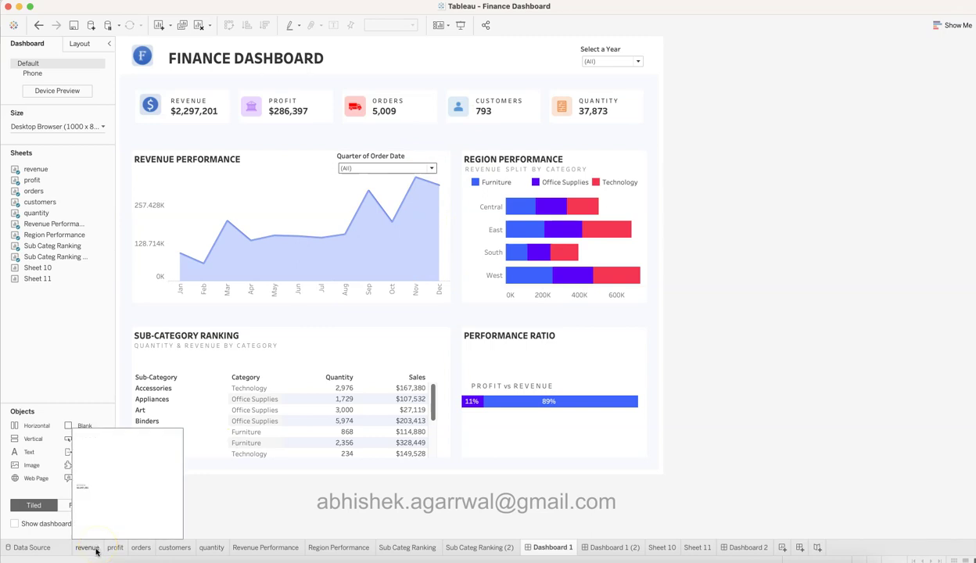
Open the revenue worksheet and review how the Sales field supplies the text of the revenue card.
mouse_move(202, 111)
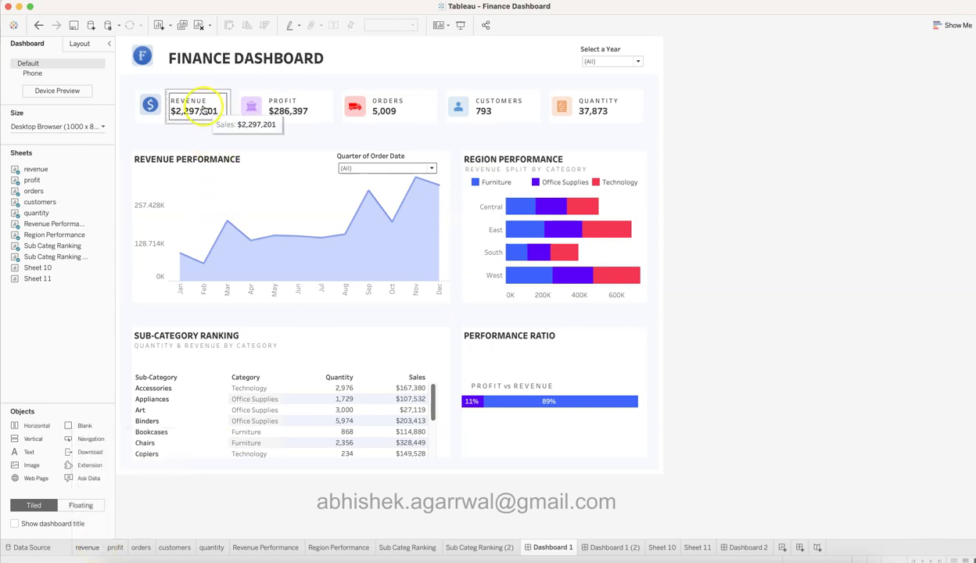
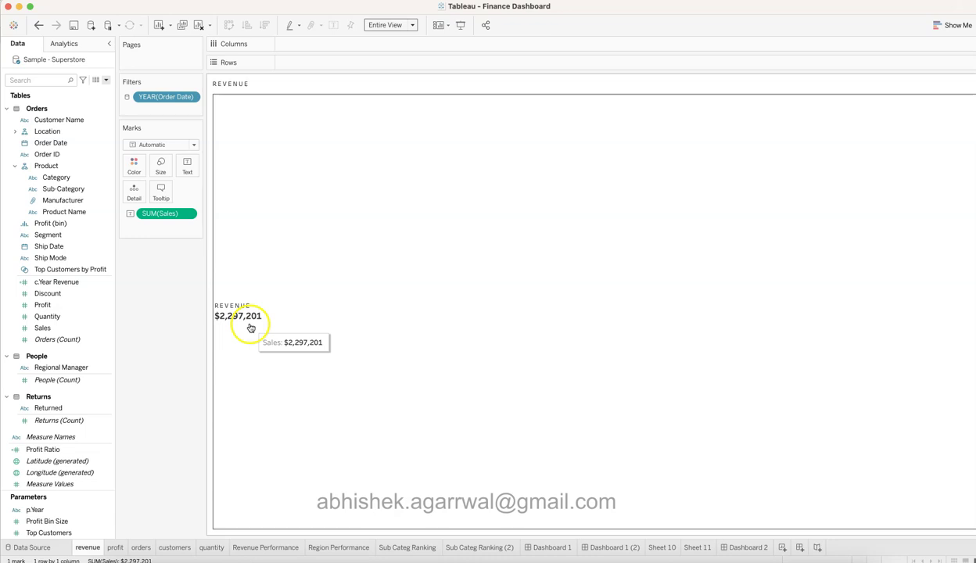
left_click(66, 329)
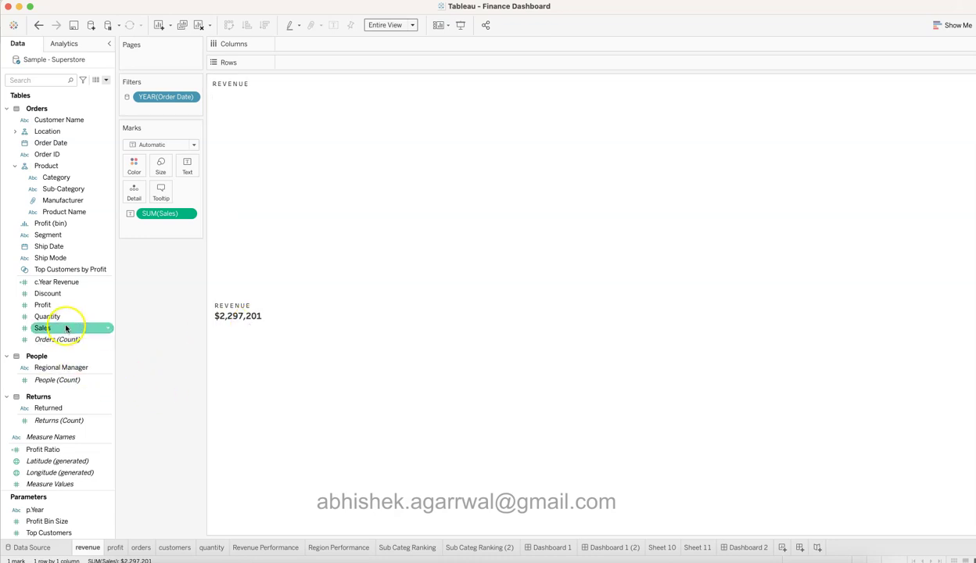
left_click_drag(65, 328, 185, 179)
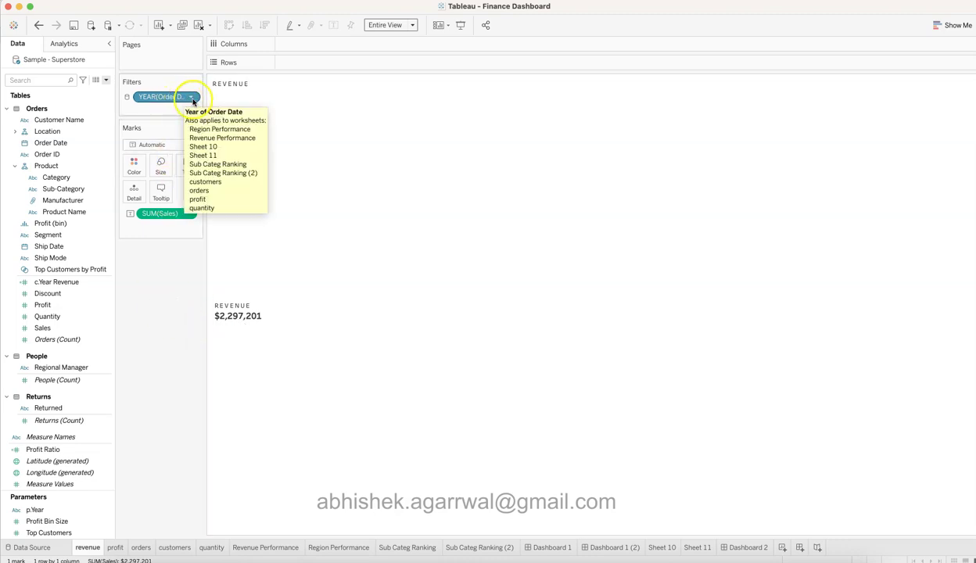
Set the revenue sheet's Year of Order Date filter to Select from list with 2018, 2019, 2020 and 2021 included.
left_click(191, 98)
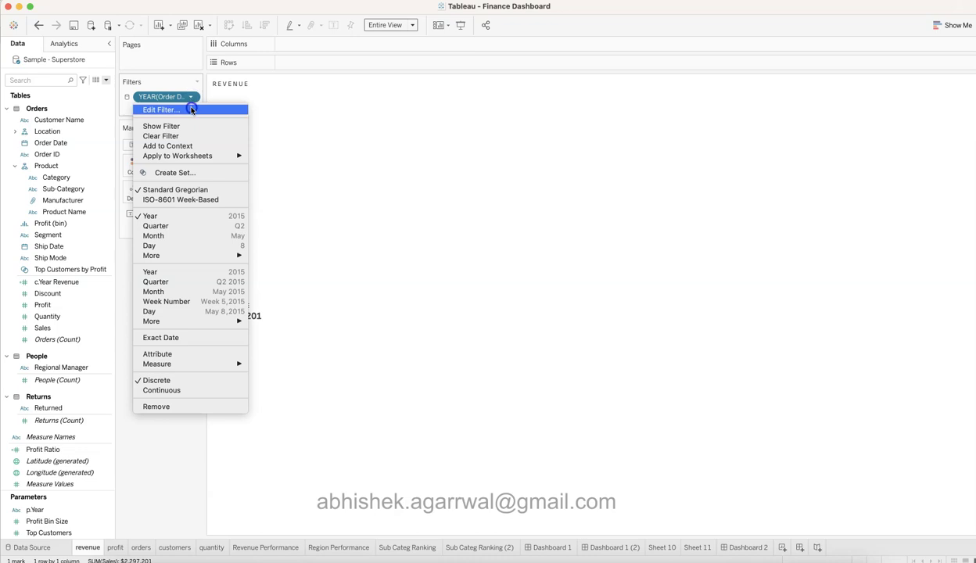
left_click(191, 109)
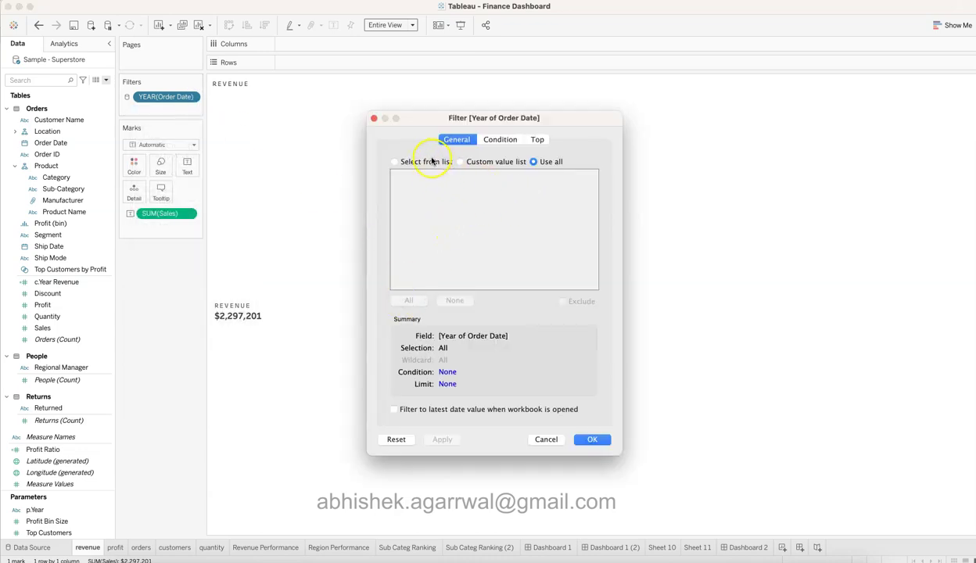
left_click(395, 162)
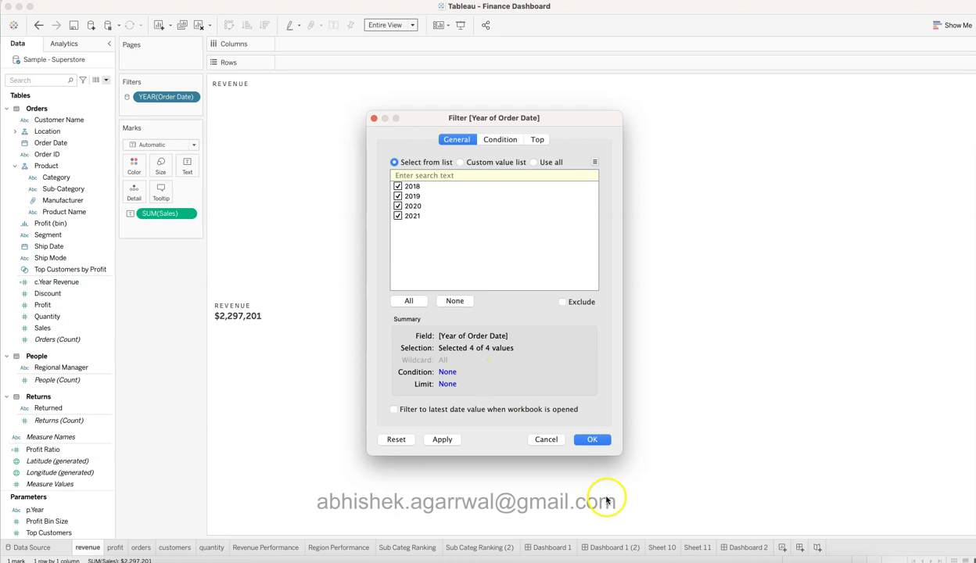
left_click(592, 439)
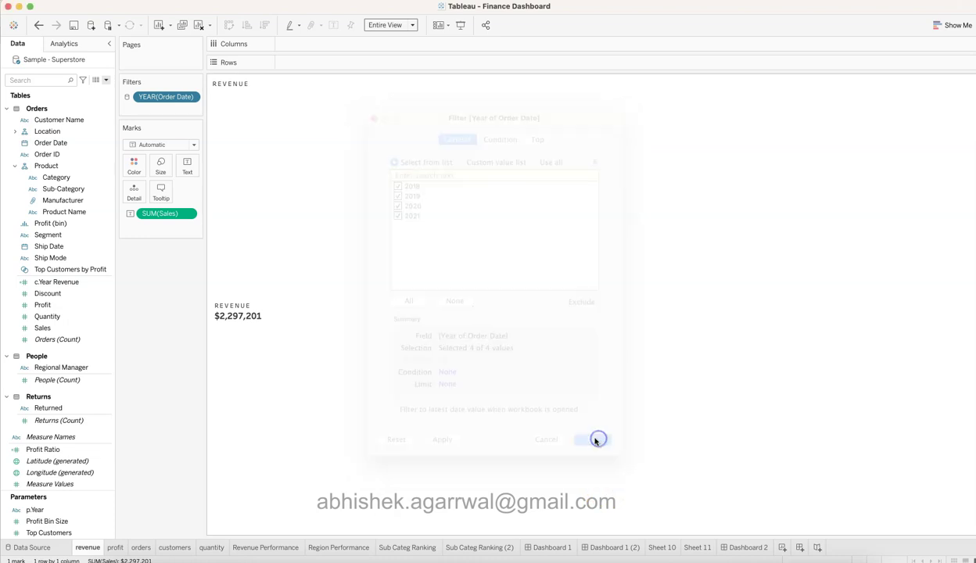
Review how Order Date filters the revenue sheet and which other worksheets the year filter applies to.
left_click(58, 143)
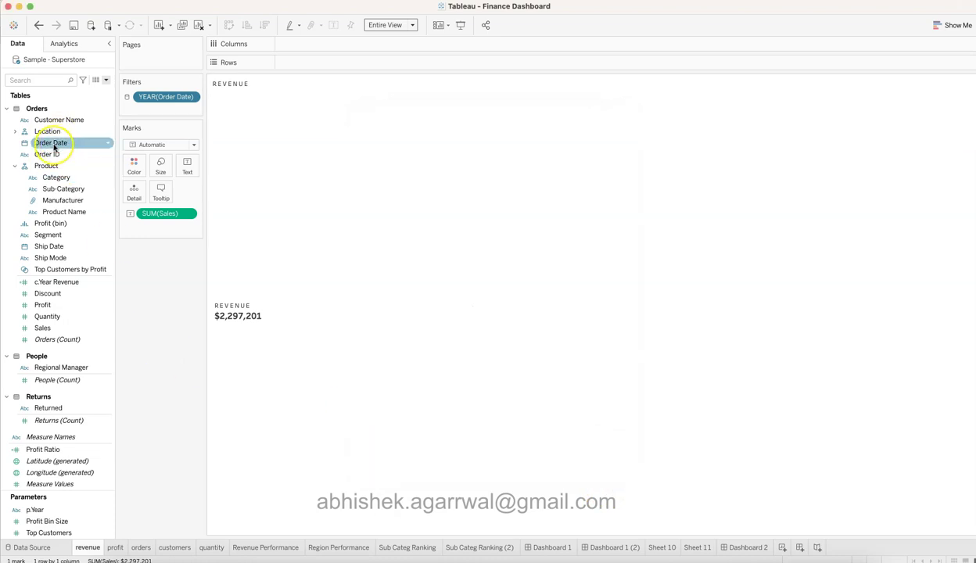
left_click_drag(116, 129, 165, 108)
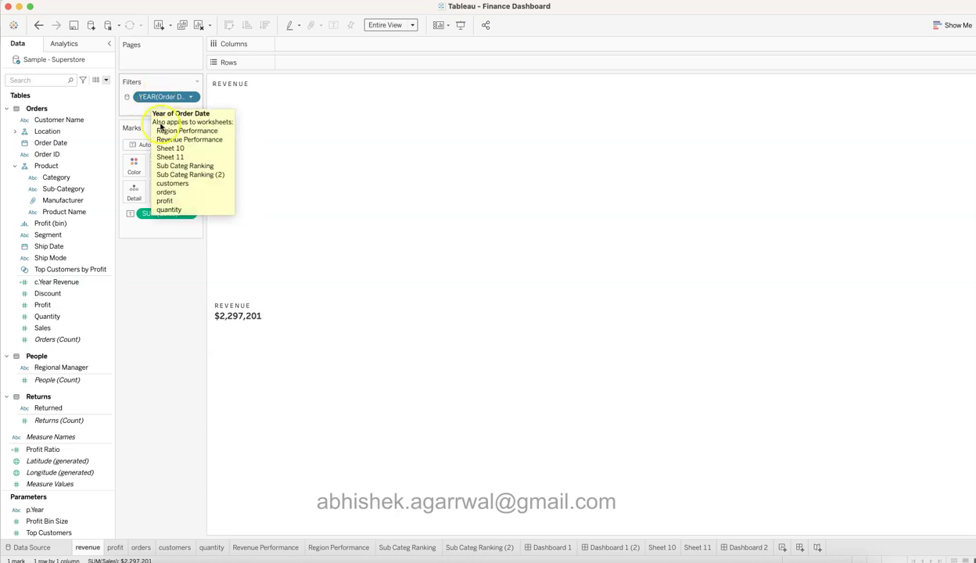
mouse_move(227, 321)
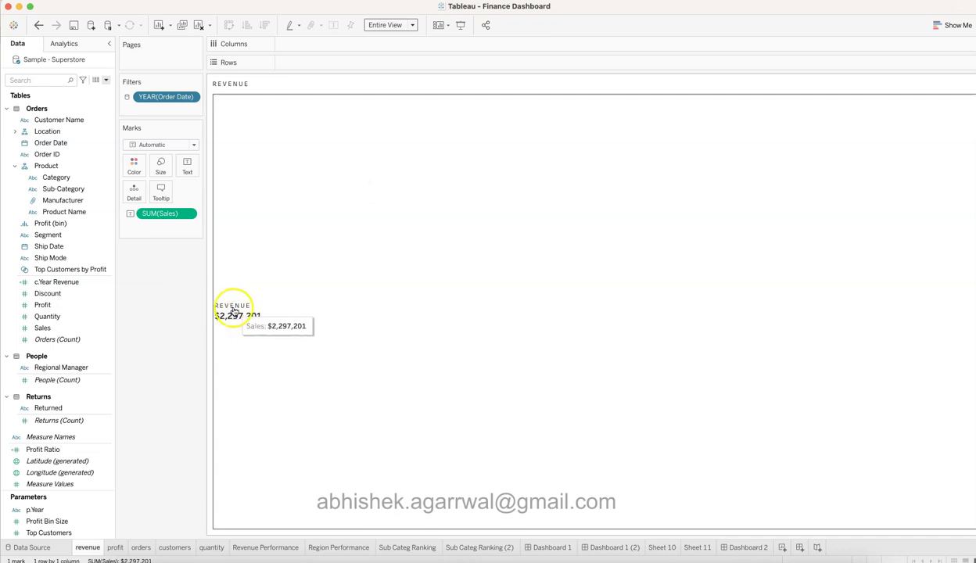
Open the revenue card's label text and examine the font formatting of the REVENUE caption and the SUM(Sales) line.
left_click(189, 169)
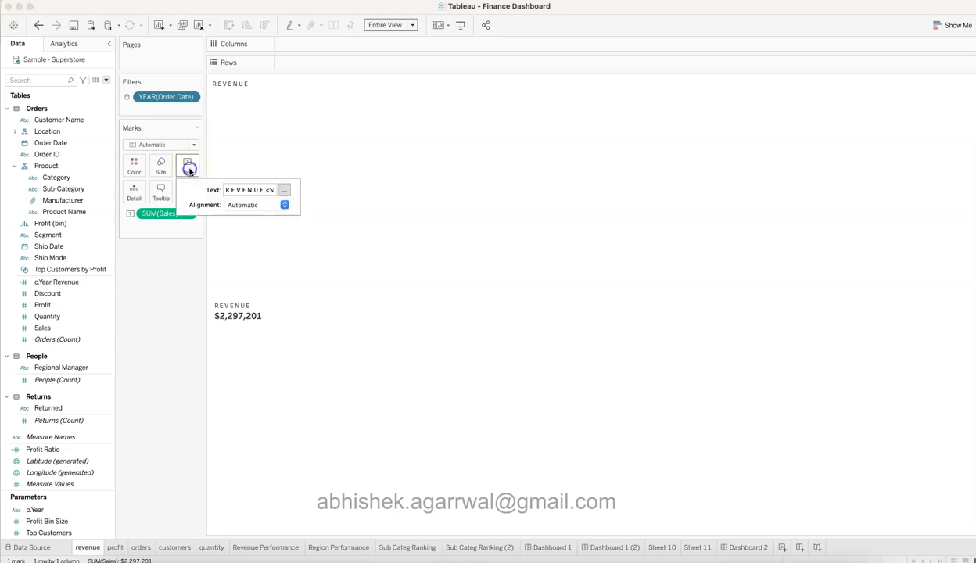
left_click(283, 191)
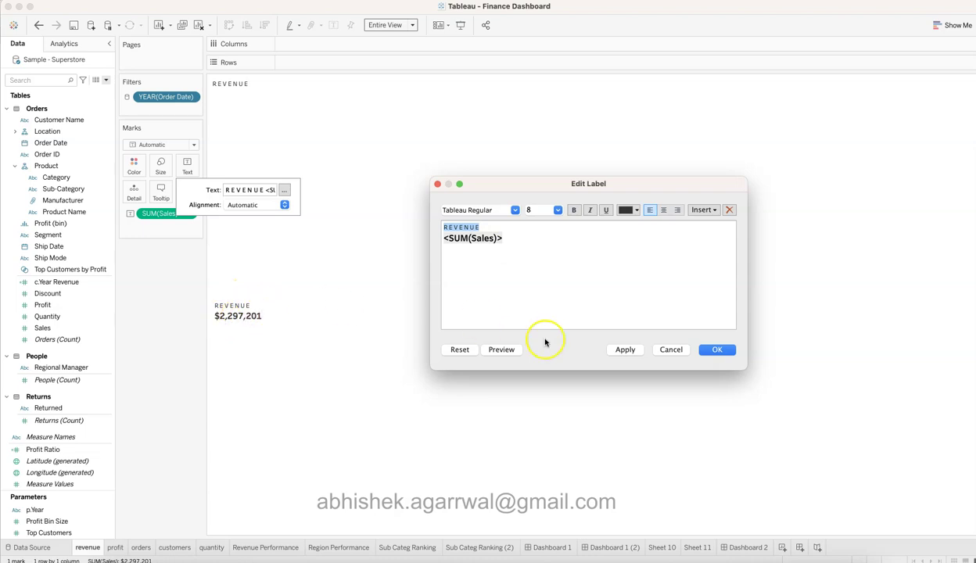
triple_click(467, 238)
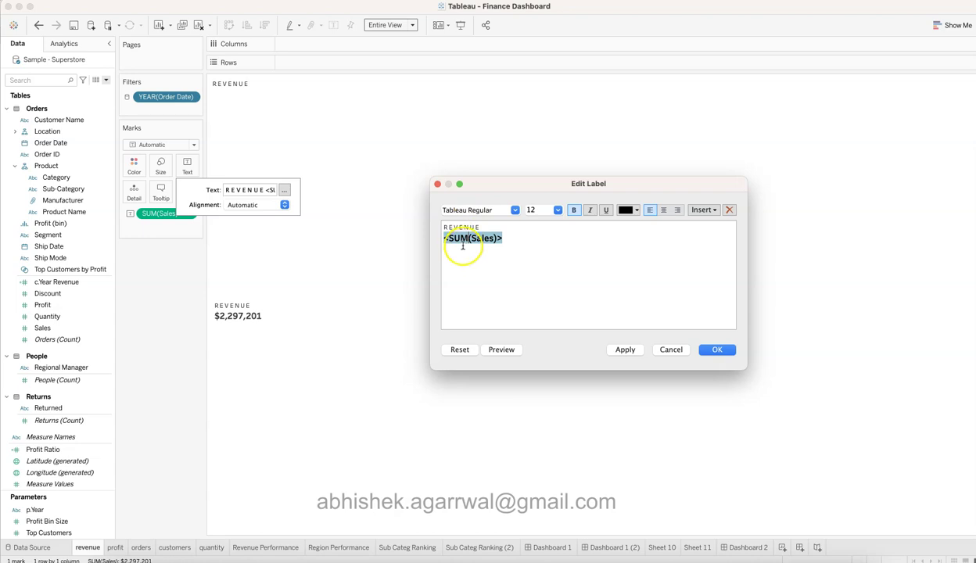
left_click(716, 350)
left_click(167, 280)
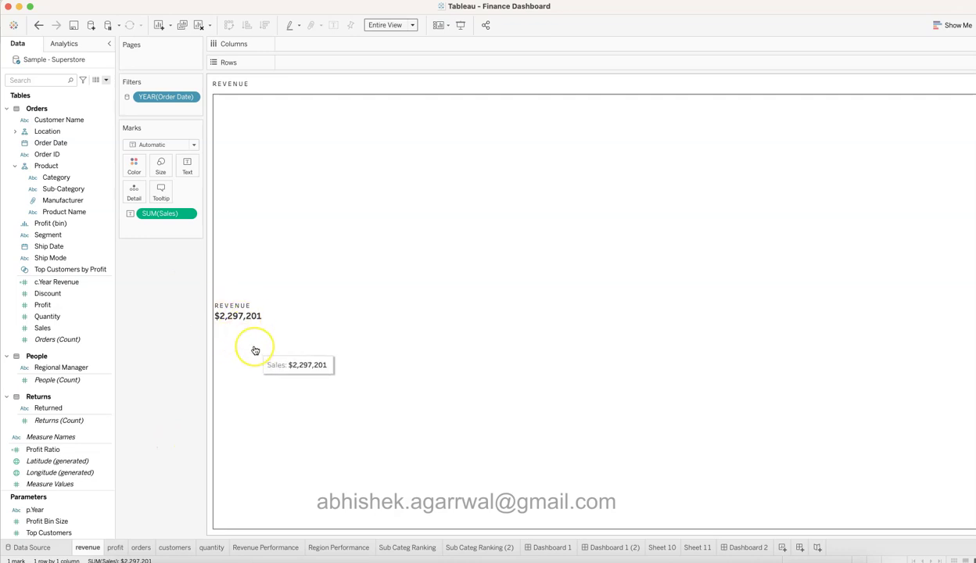
Open the profit worksheet and review how the Profit field supplies the text of the profit card.
left_click(116, 548)
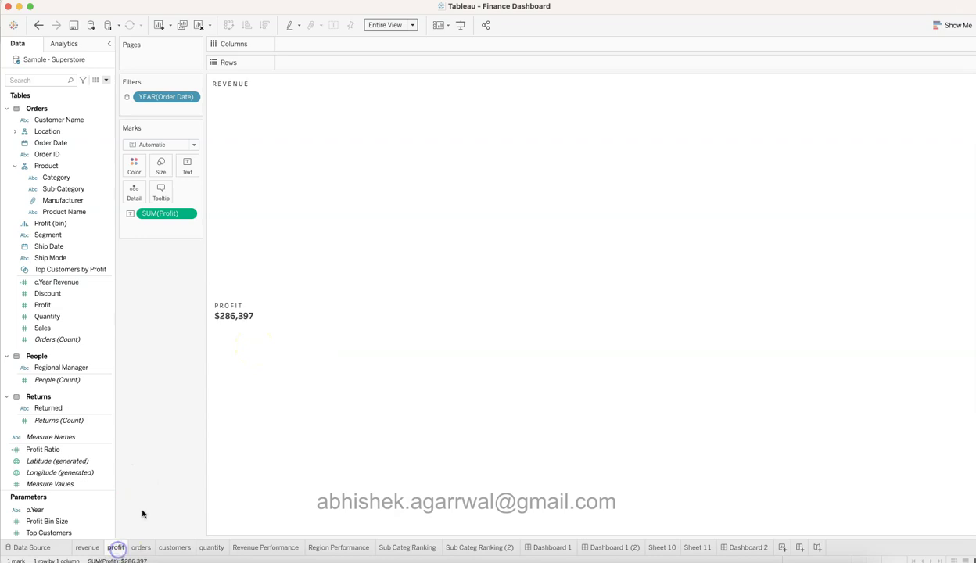
left_click(69, 307)
left_click_drag(69, 307, 190, 171)
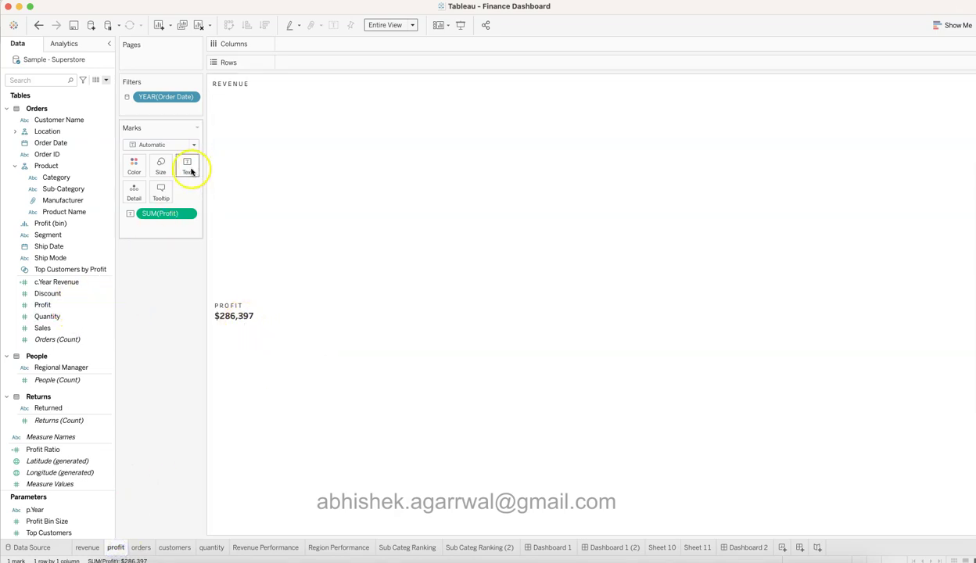
mouse_move(228, 288)
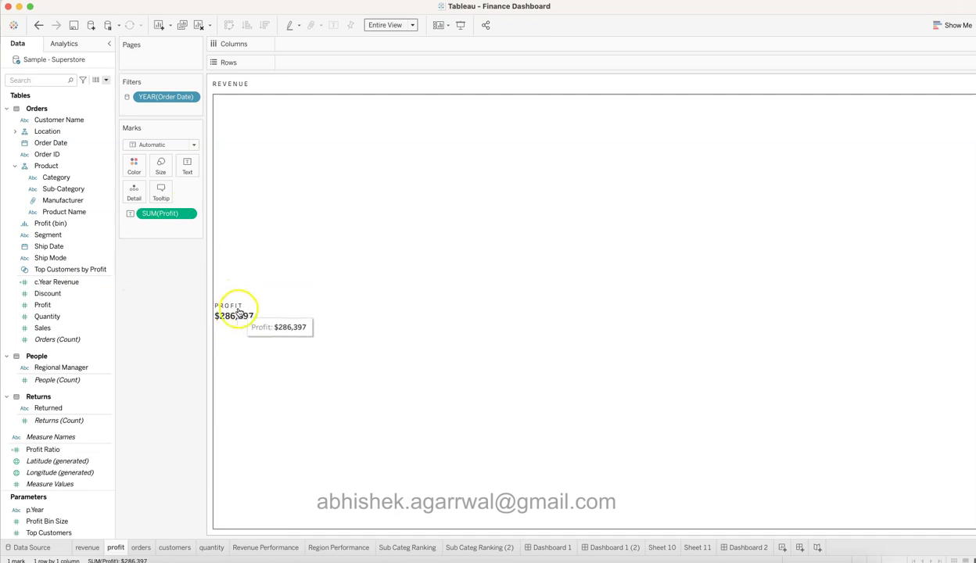
Open the orders worksheet and check the aggregation options used for the Order ID field on the card.
left_click(142, 547)
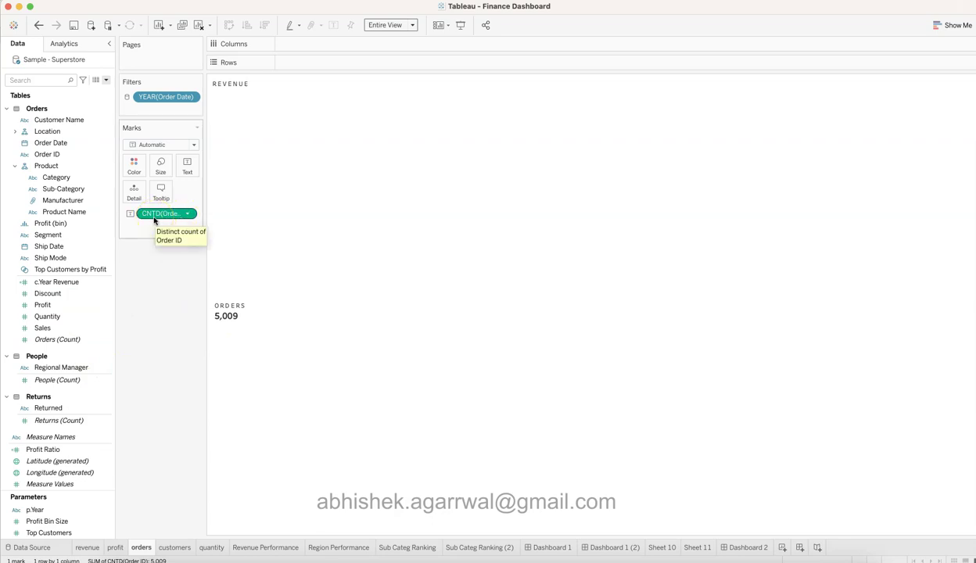
left_click(187, 219)
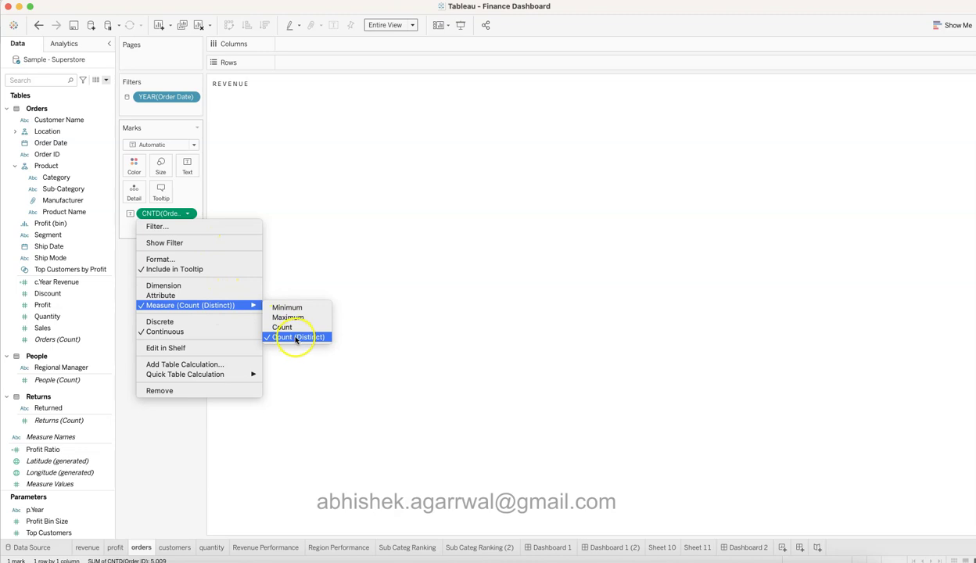
left_click(183, 457)
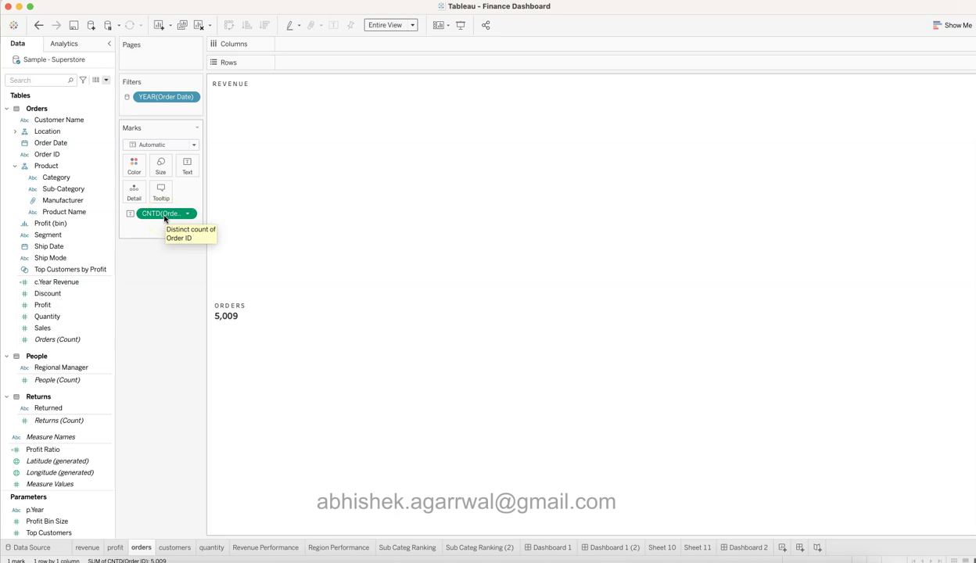
Open the customers worksheet and review how Customer Name supplies the card's text and which measure aggregation it uses.
left_click(178, 546)
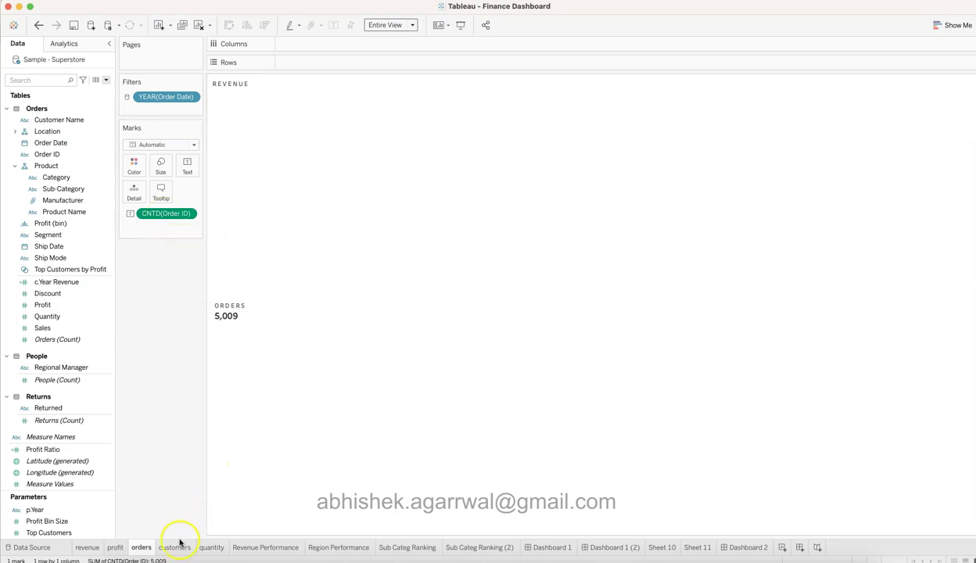
left_click(162, 218)
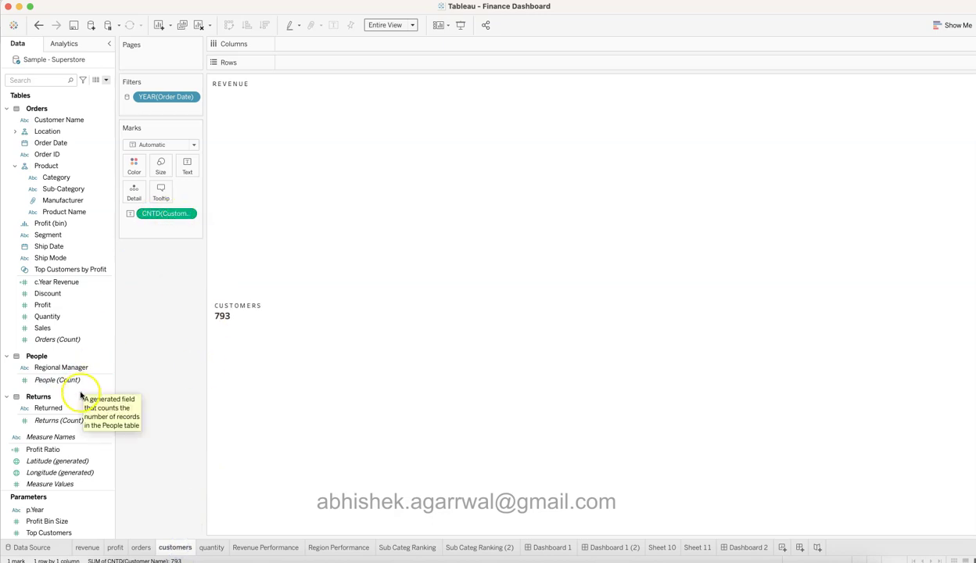
left_click(67, 168)
left_click_drag(72, 119, 194, 169)
left_click(174, 218)
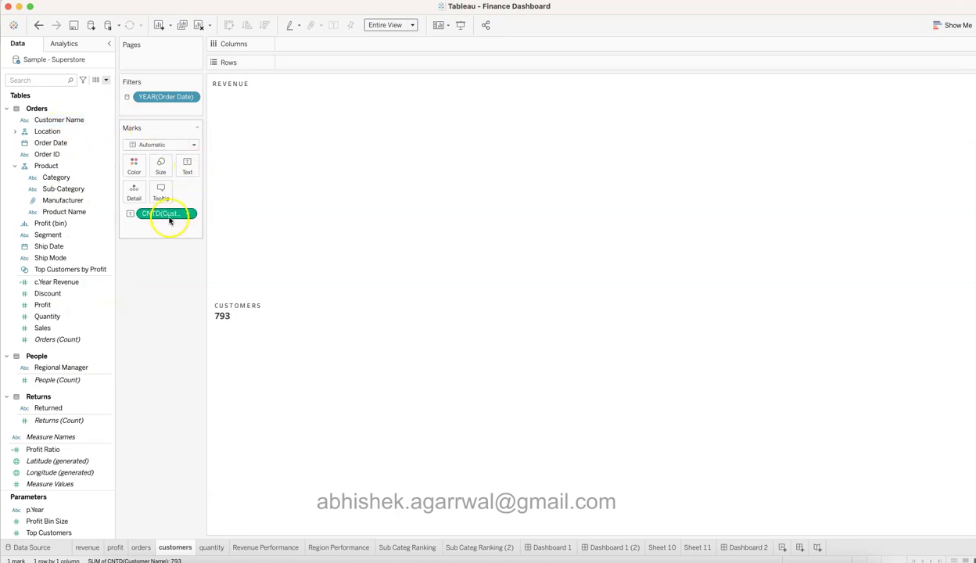
left_click(189, 215)
mouse_move(227, 305)
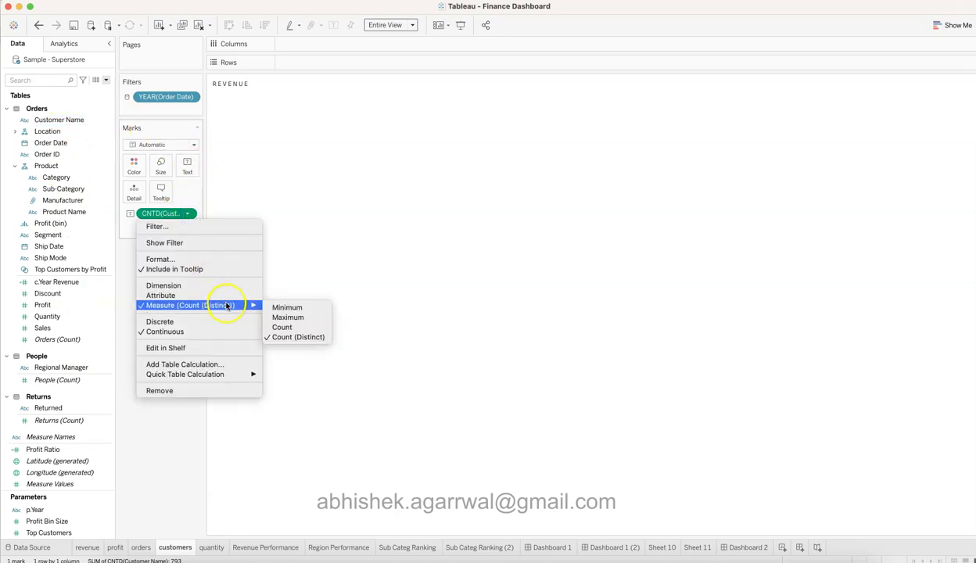
left_click(189, 481)
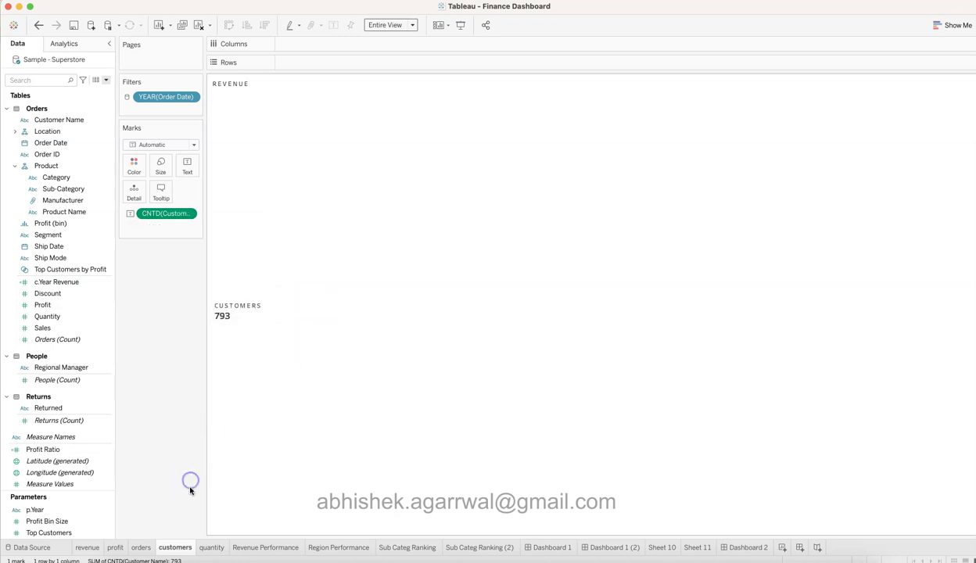
View the quantity worksheet's card and return to Dashboard 1 to look at the Revenue Performance chart.
left_click(214, 548)
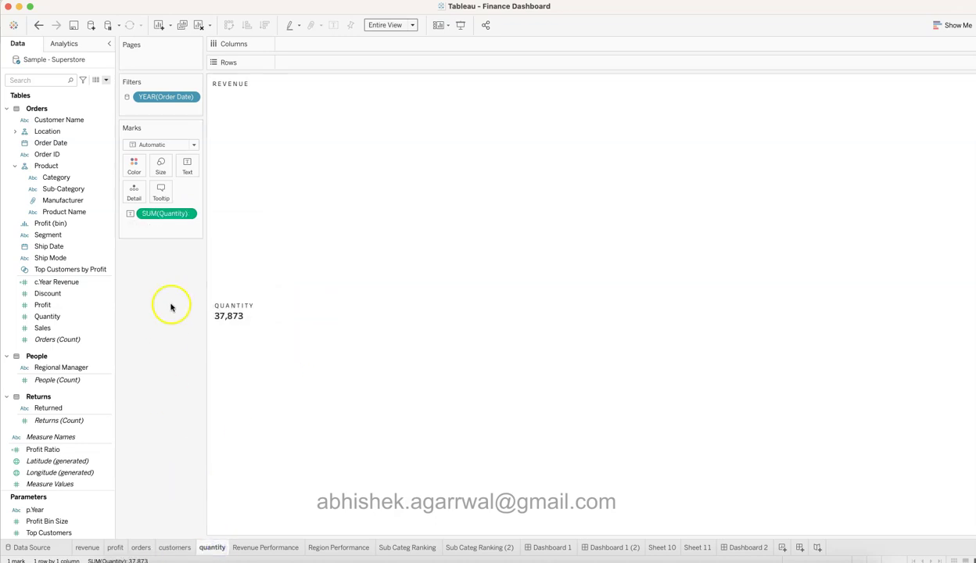
mouse_move(219, 308)
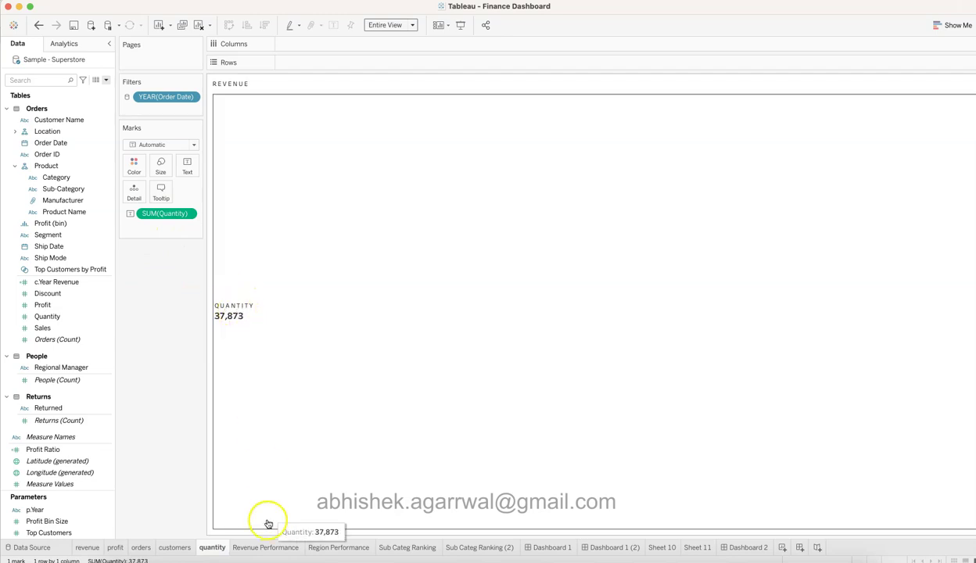
left_click(565, 546)
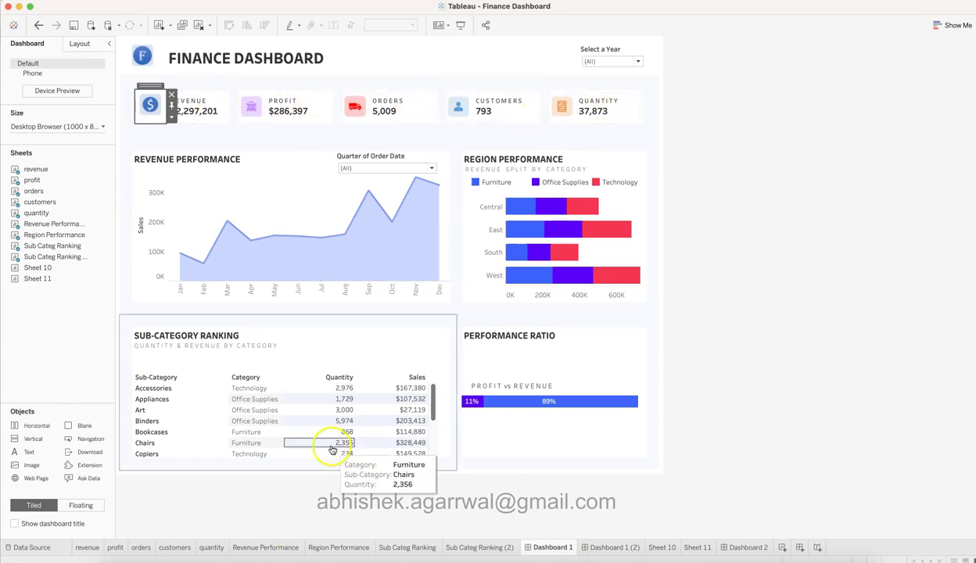
left_click(310, 186)
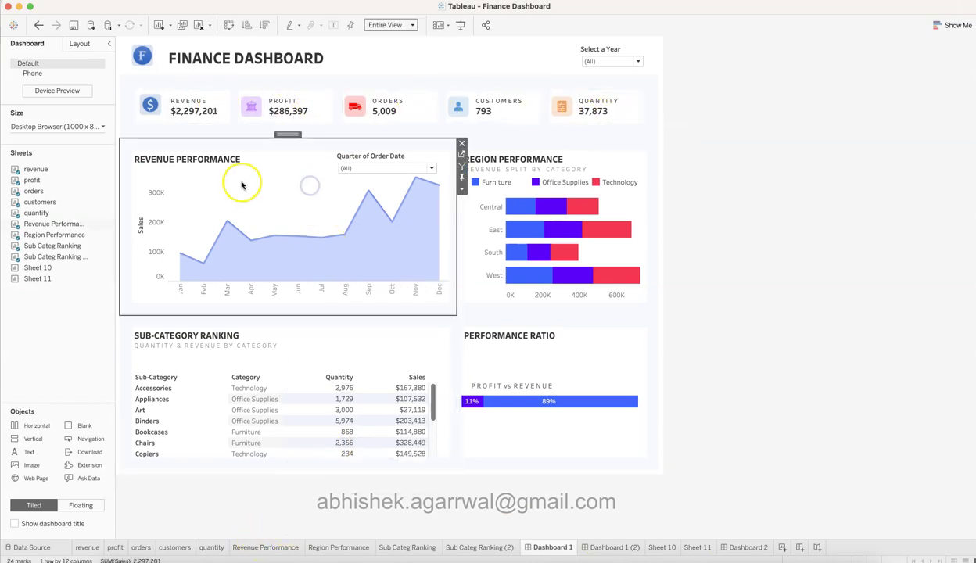
Open the Revenue Performance worksheet and compare the mark types of its two Sales measures.
left_click(266, 548)
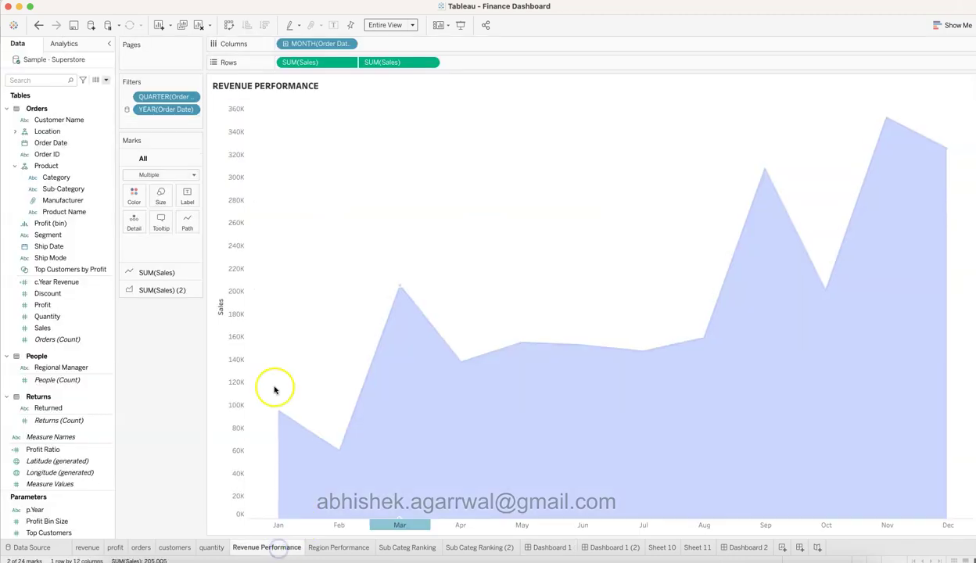
left_click(155, 272)
left_click(313, 169)
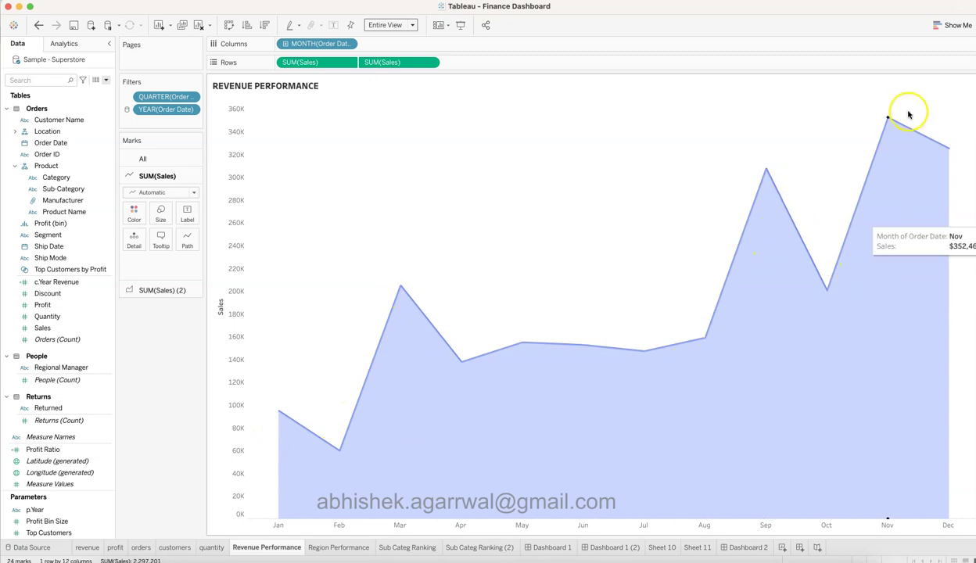
left_click(179, 289)
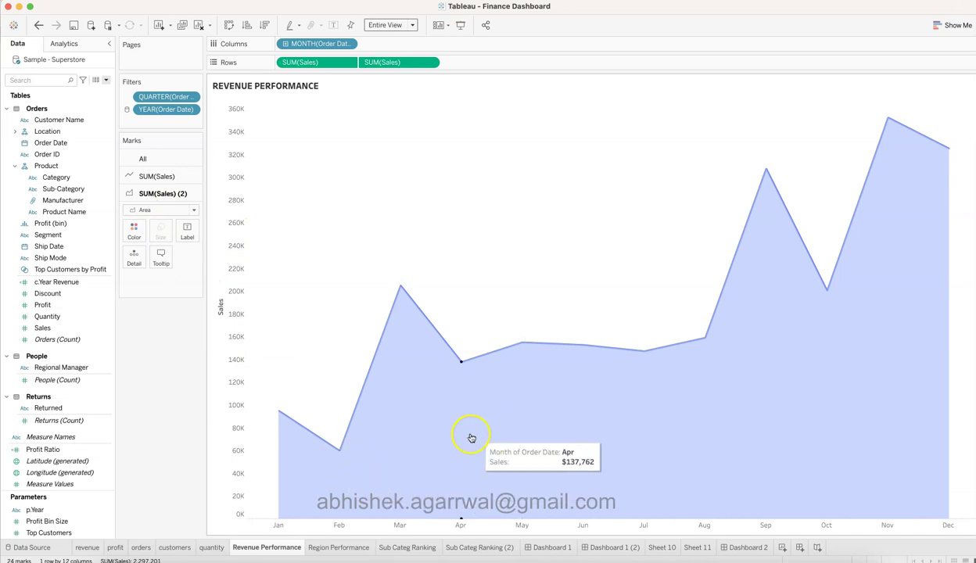
Check the settings of both Sales measures on Rows, including the Dual Axis option of the second one.
left_click(346, 65)
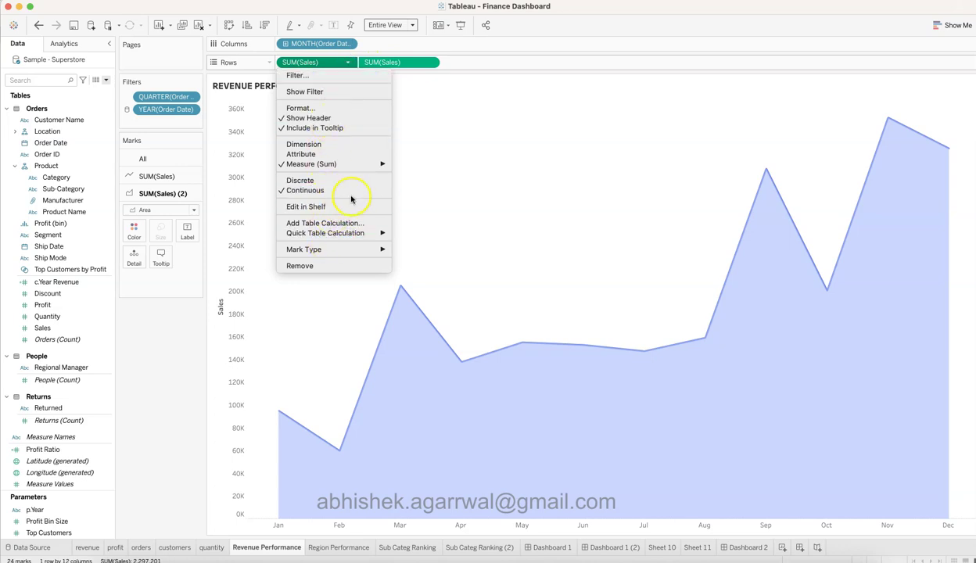
left_click(431, 64)
left_click(431, 64)
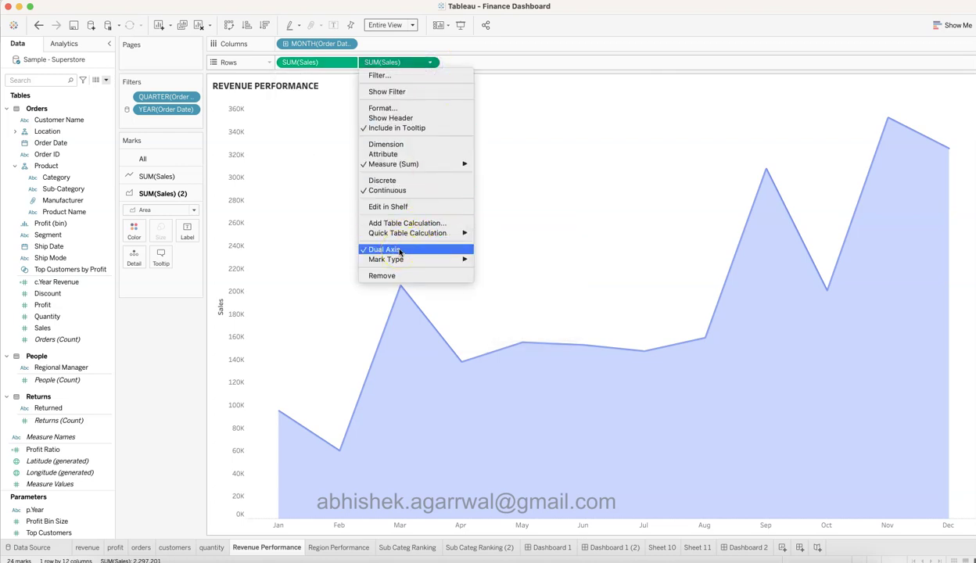
left_click(179, 374)
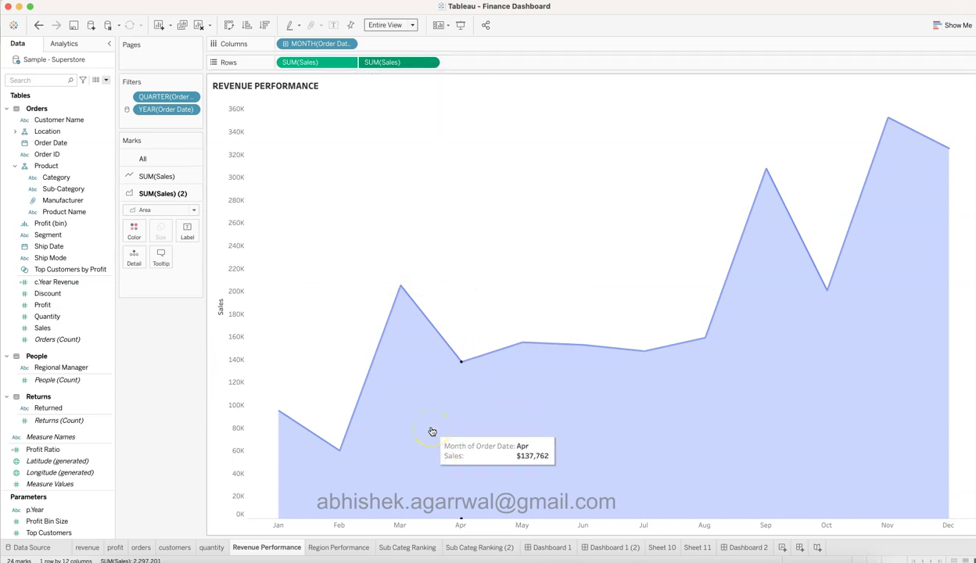
Check the Synchronize Axis option on the Sales axis and examine the font formatting of the REVENUE PERFORMANCE title.
right_click(239, 290)
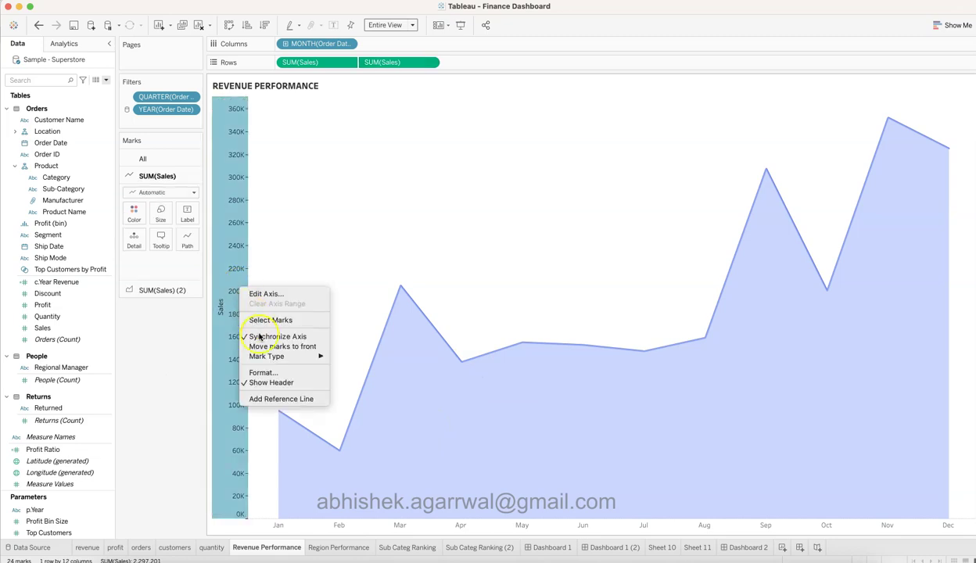
left_click(176, 353)
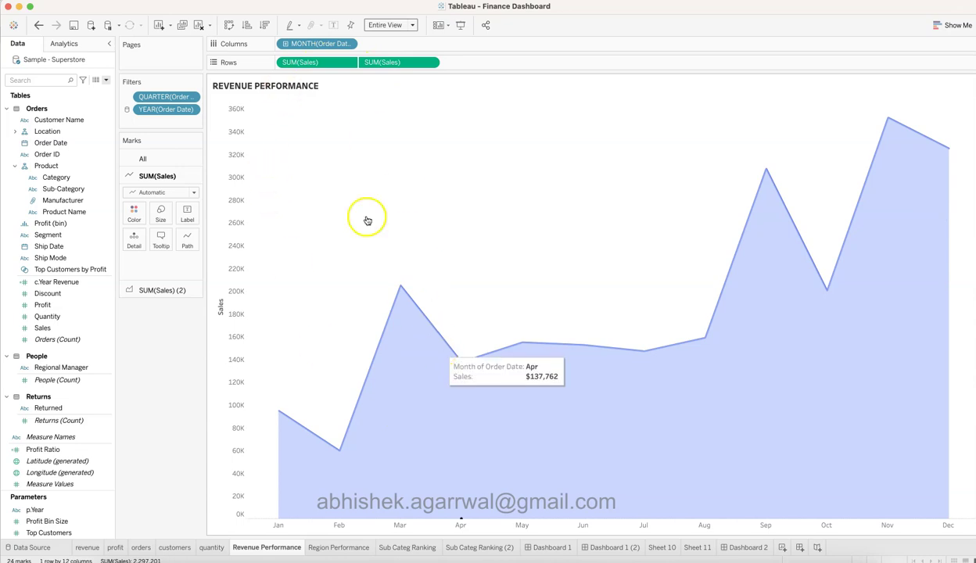
double_click(301, 90)
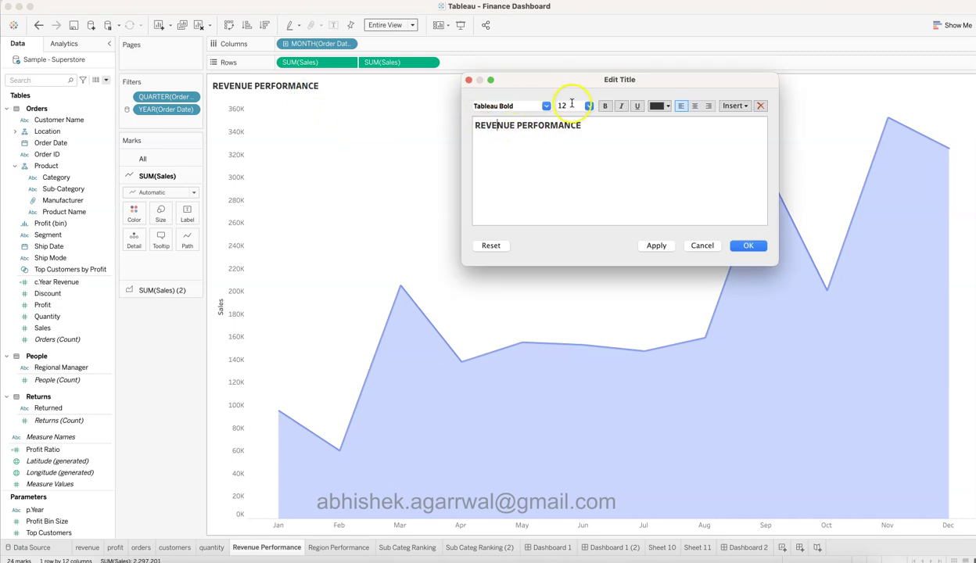
left_click(751, 249)
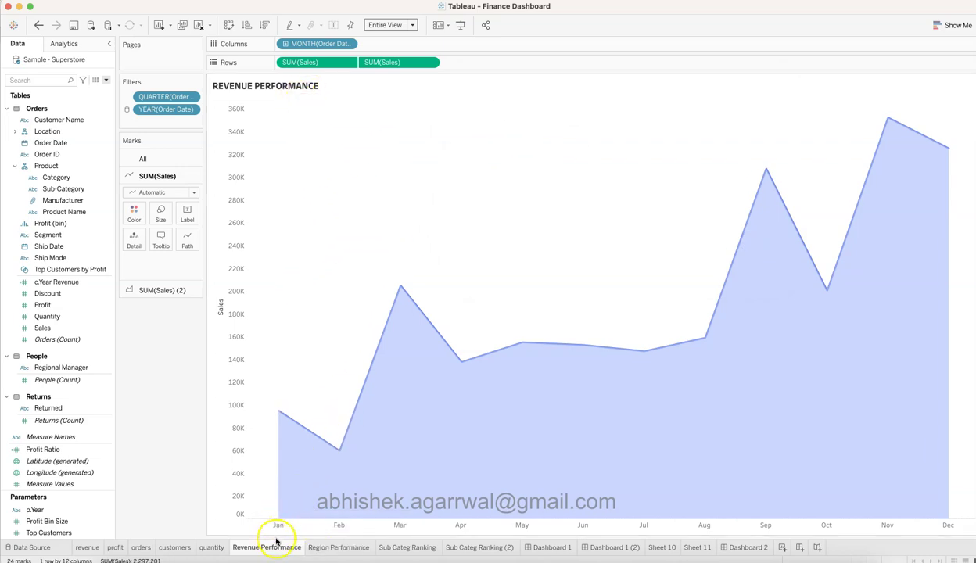
Open the Region Performance worksheet, search the fields for "reg" and review how Region is used on Rows.
left_click(336, 548)
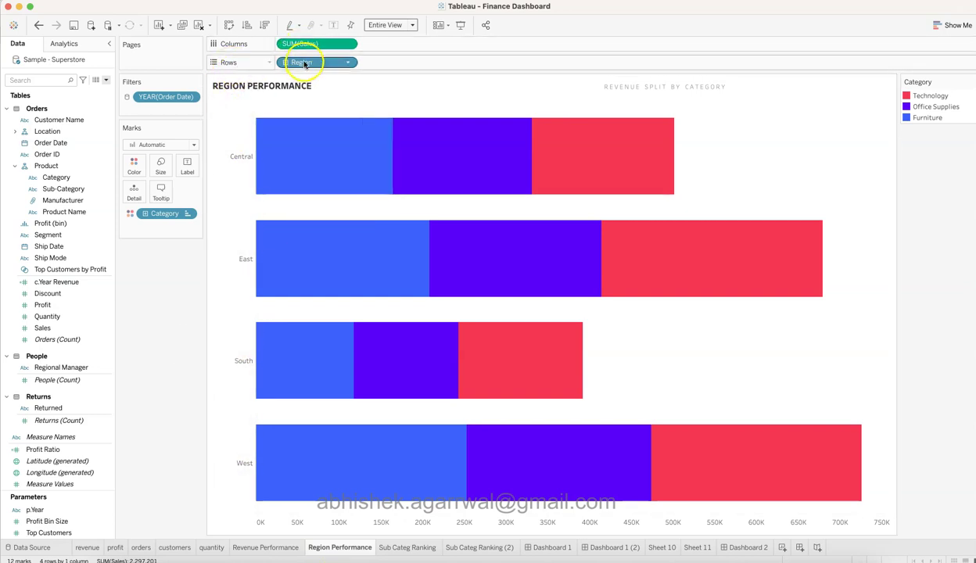
left_click(47, 80)
type("reg")
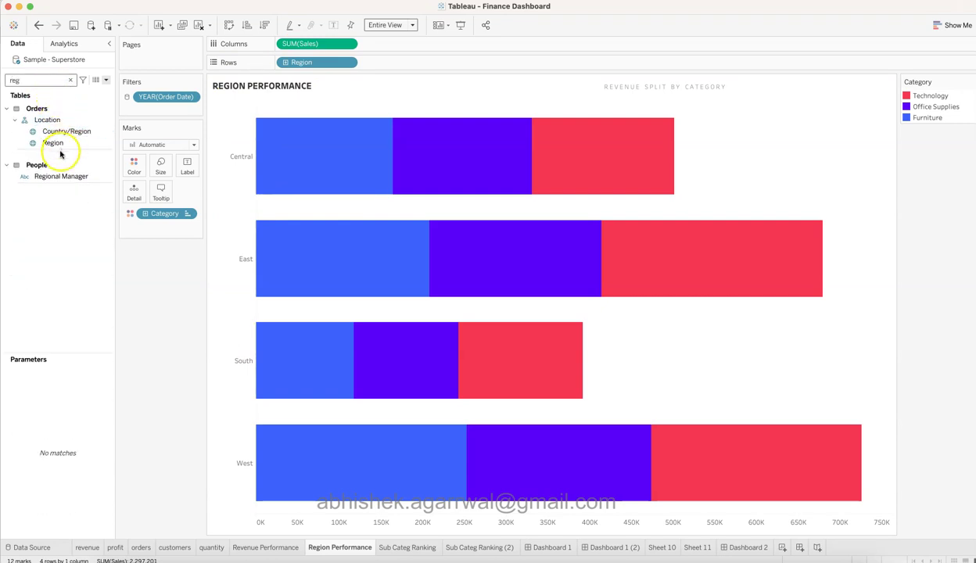
left_click_drag(61, 144, 318, 65)
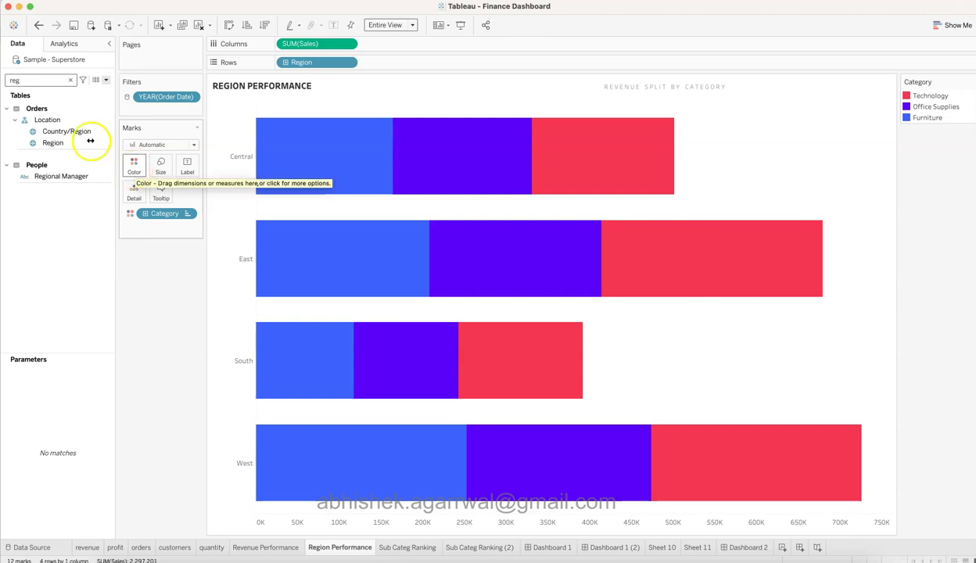
Search the fields for "cate" and open the colour assignments of Category on the Region Performance chart.
type("cate")
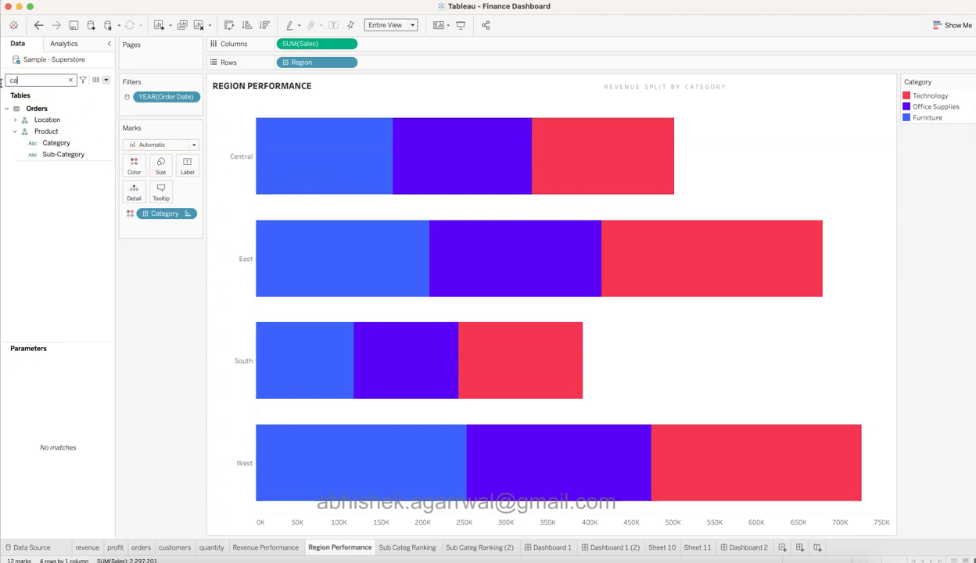
left_click(56, 132)
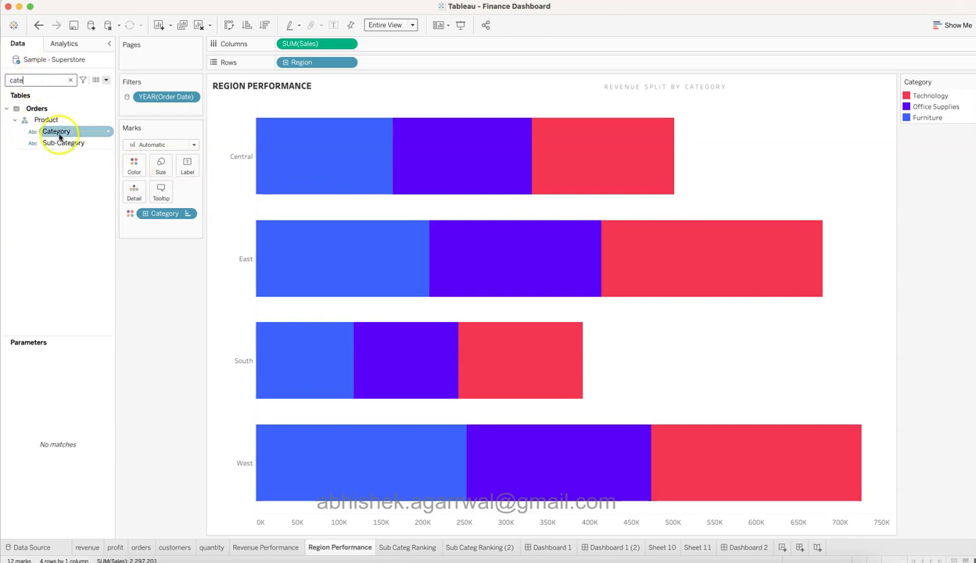
left_click(134, 165)
left_click(183, 202)
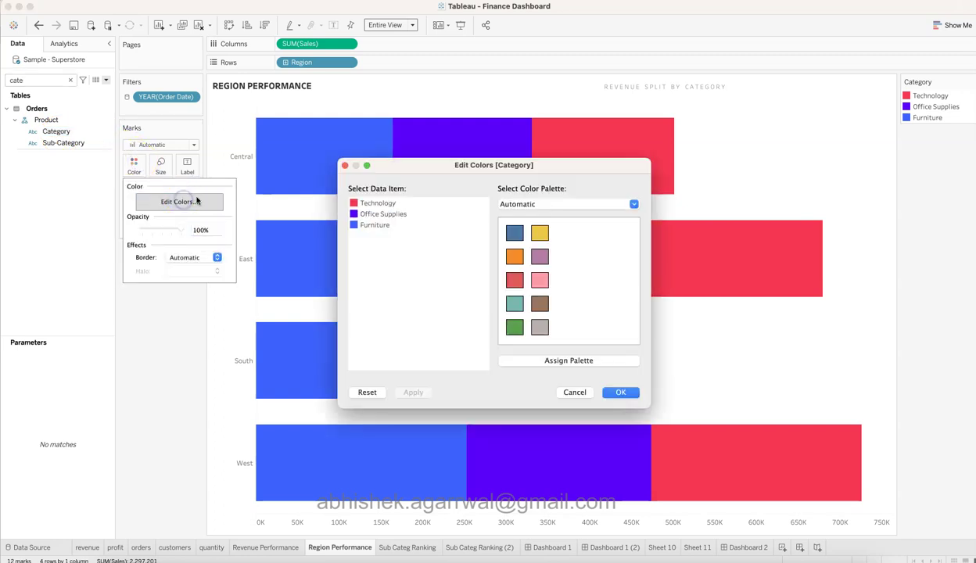
Look through the custom colour pickers for the Technology category and accept the category colours as they are.
double_click(355, 204)
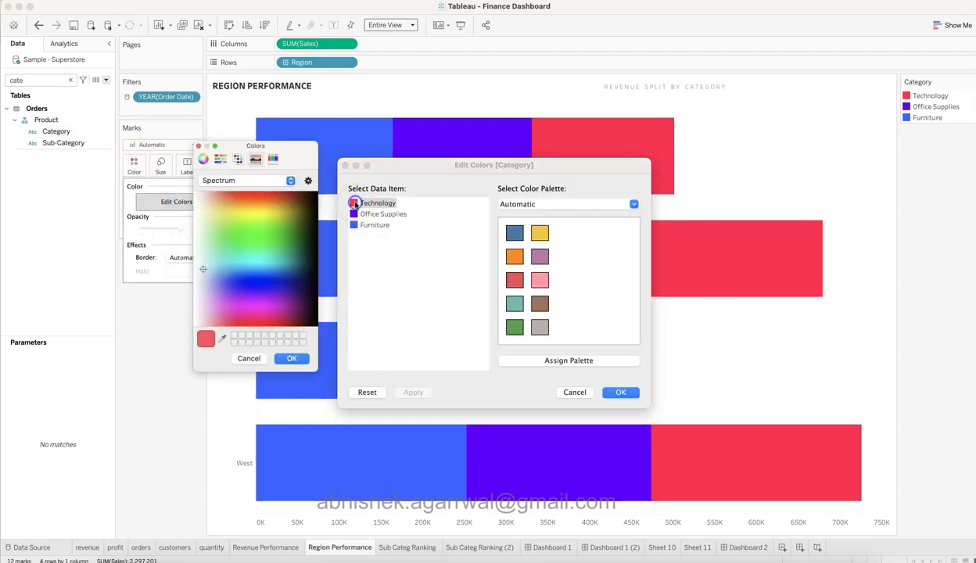
left_click(209, 271)
left_click(220, 161)
left_click(236, 160)
left_click(257, 160)
left_click(273, 159)
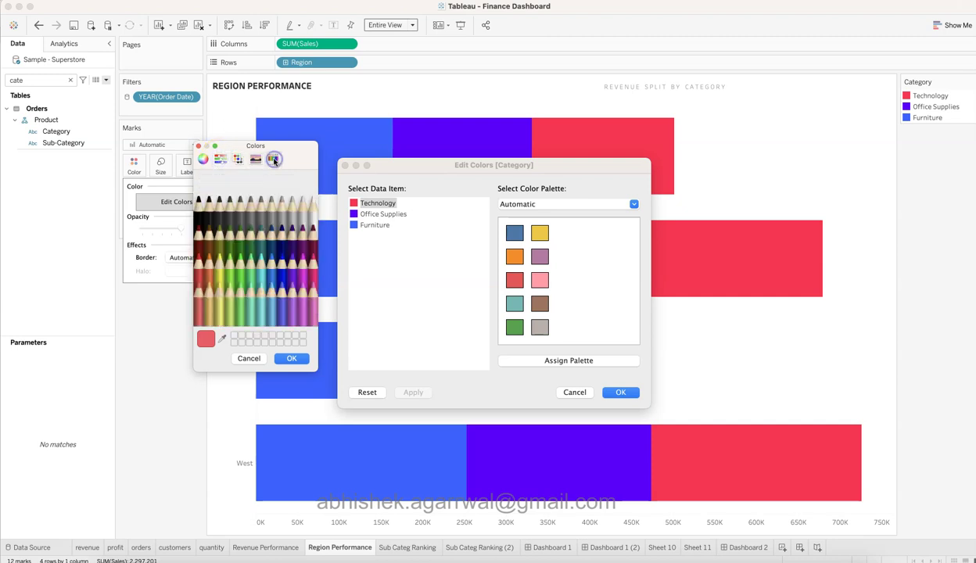
left_click(292, 361)
left_click(620, 393)
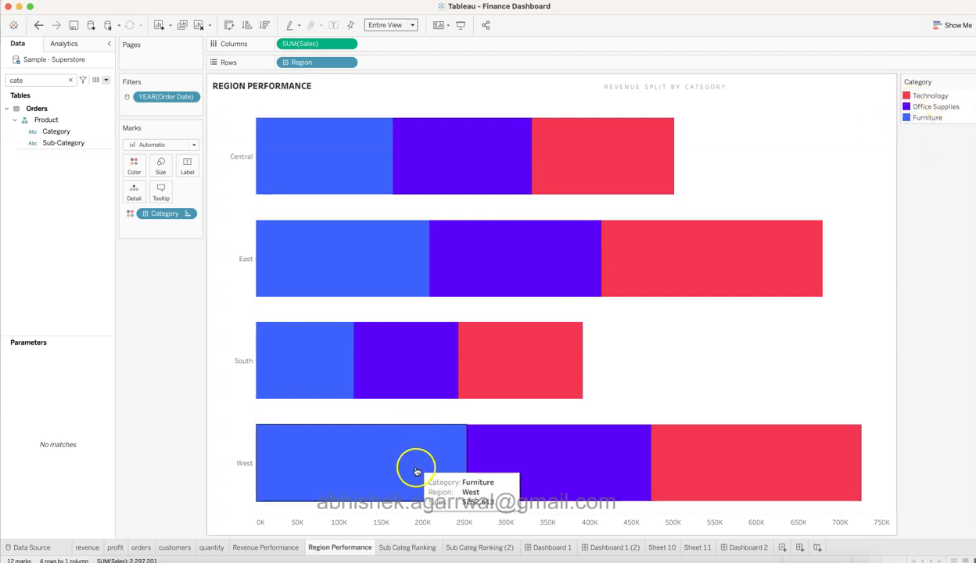
Open the Sub Categ Ranking worksheet and check which measures its Measure Names filter includes.
left_click(407, 547)
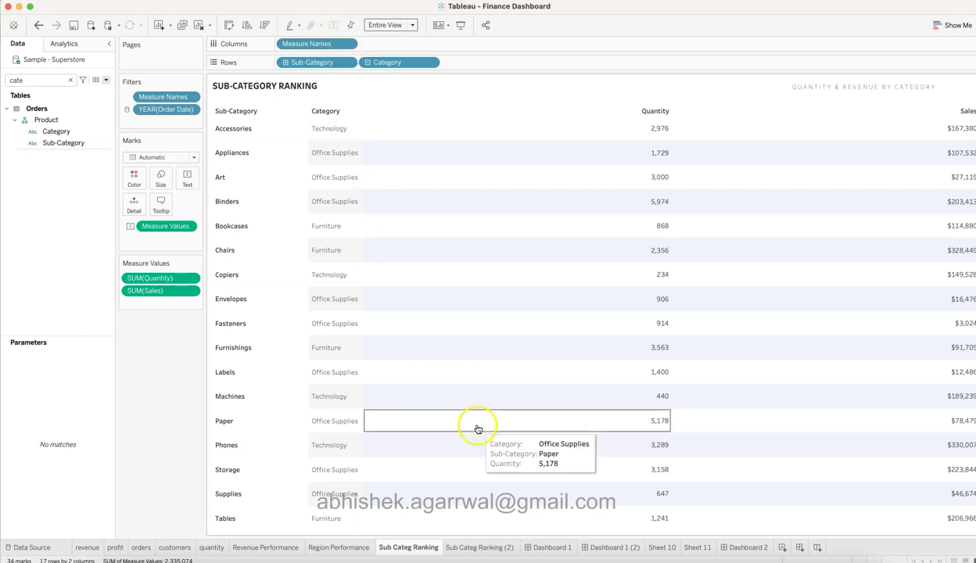
left_click(190, 97)
left_click(189, 111)
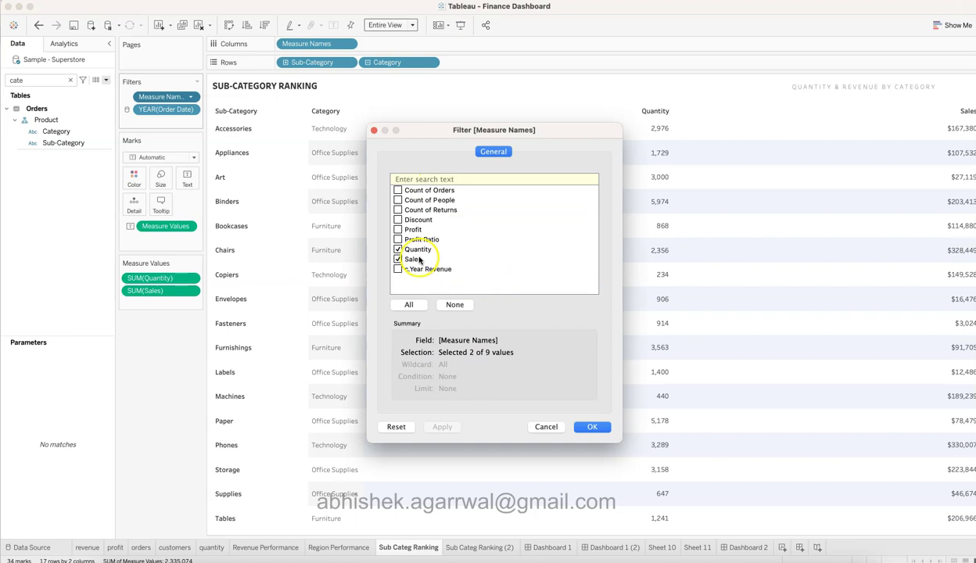
left_click(592, 427)
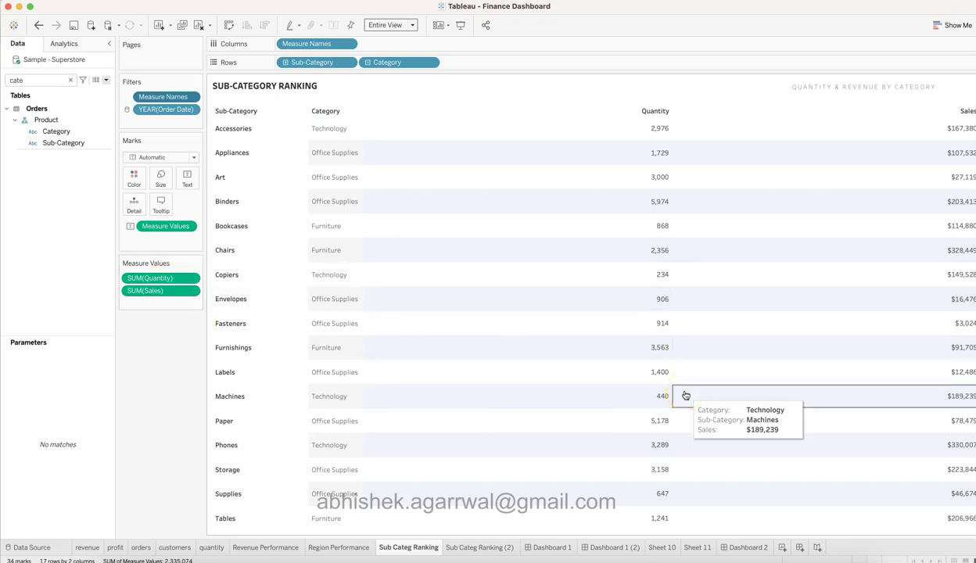
Open the Sub Categ Ranking (2) worksheet and inspect both bar segments of the PERFORMANCE RATIO chart.
left_click(496, 549)
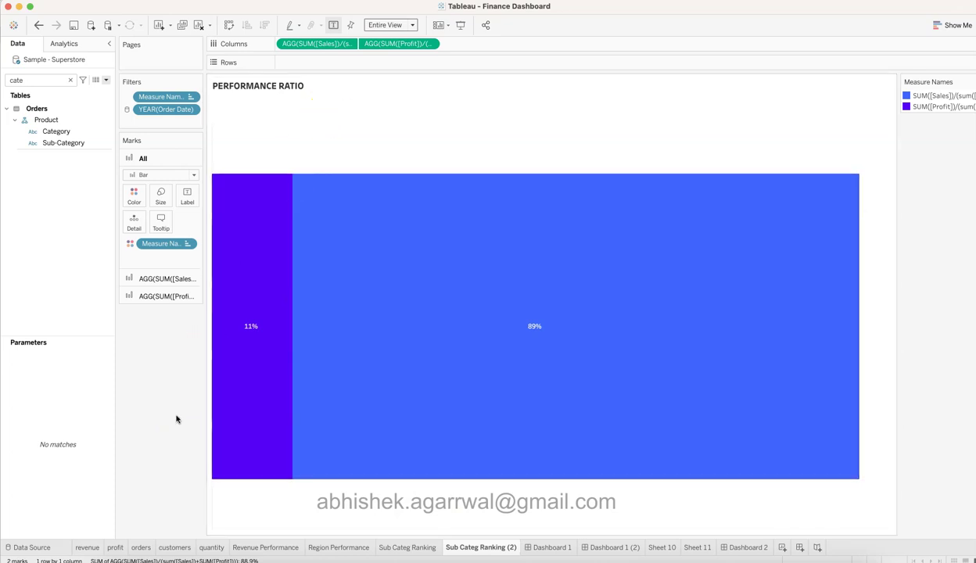
mouse_move(546, 386)
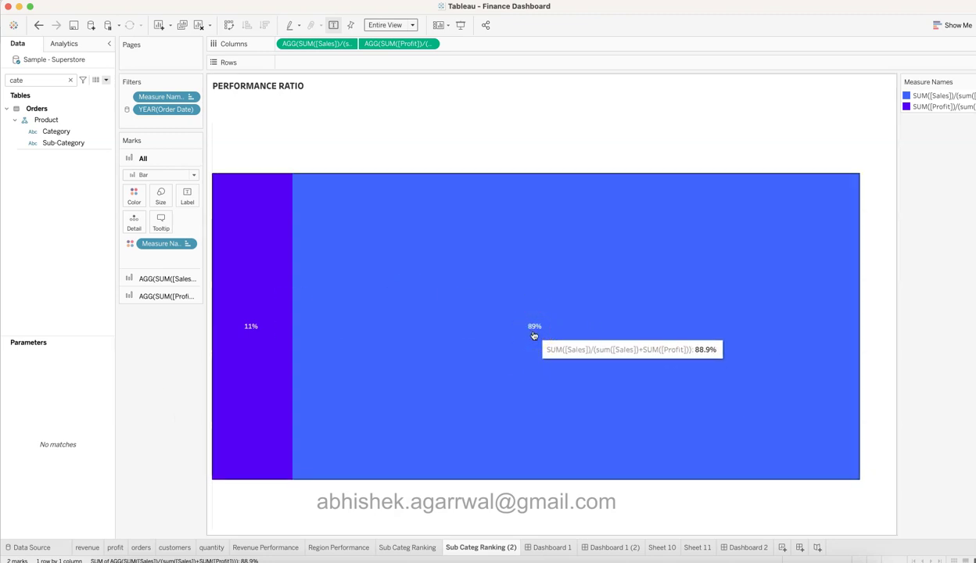
mouse_move(288, 381)
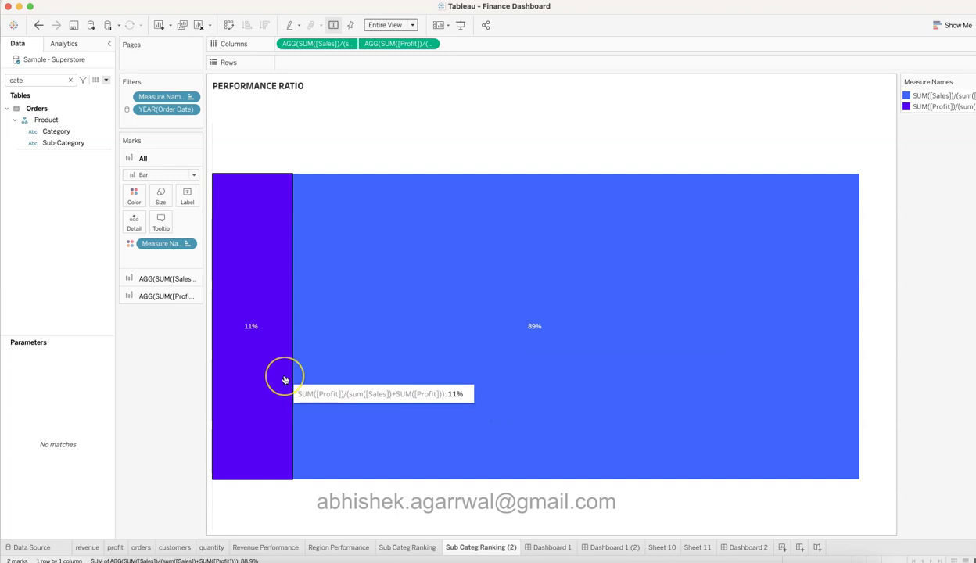
left_click(262, 369)
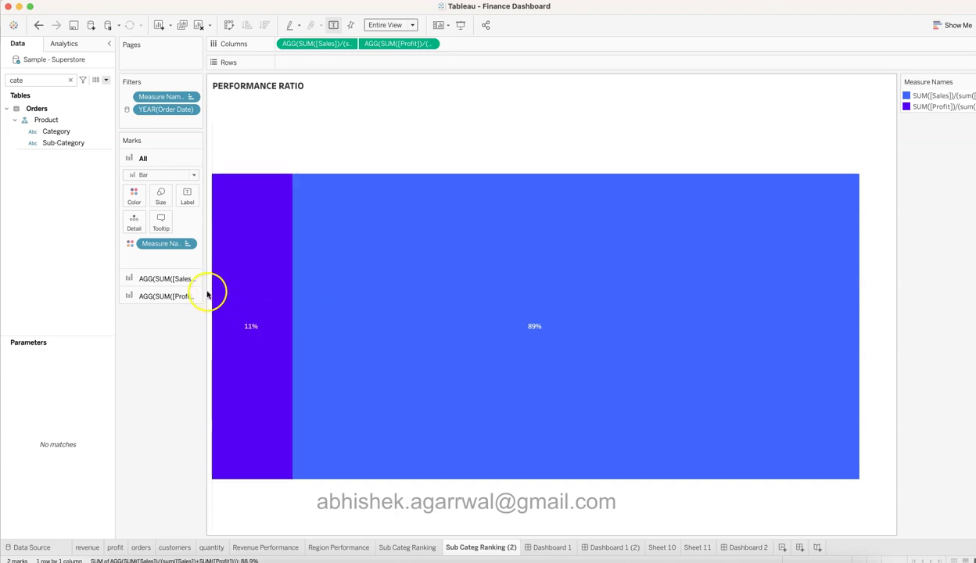
Widen the Marks area and examine the formula of the Sales ratio measure on Columns.
left_click_drag(203, 290, 286, 290)
left_click(237, 279)
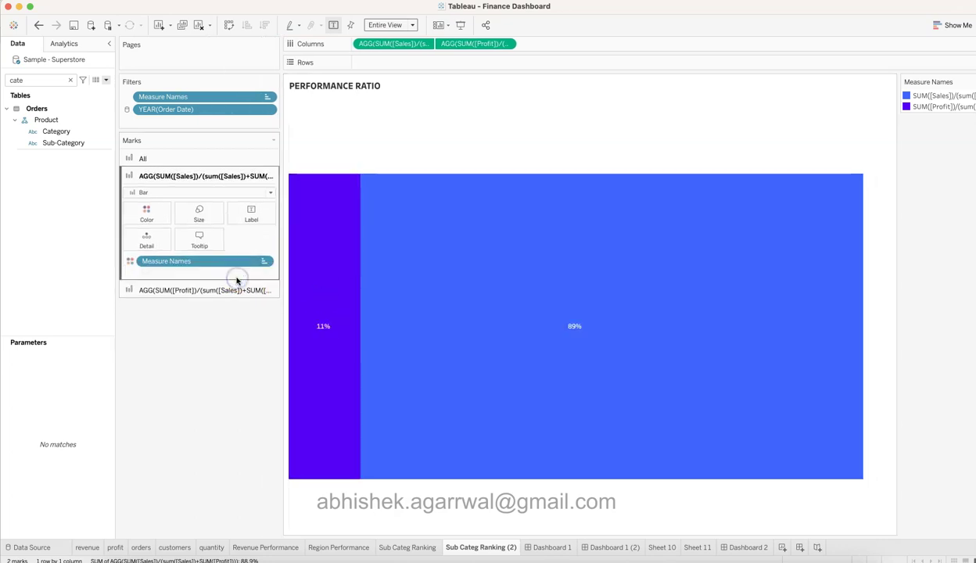
left_click_drag(405, 44, 400, 43)
double_click(401, 44)
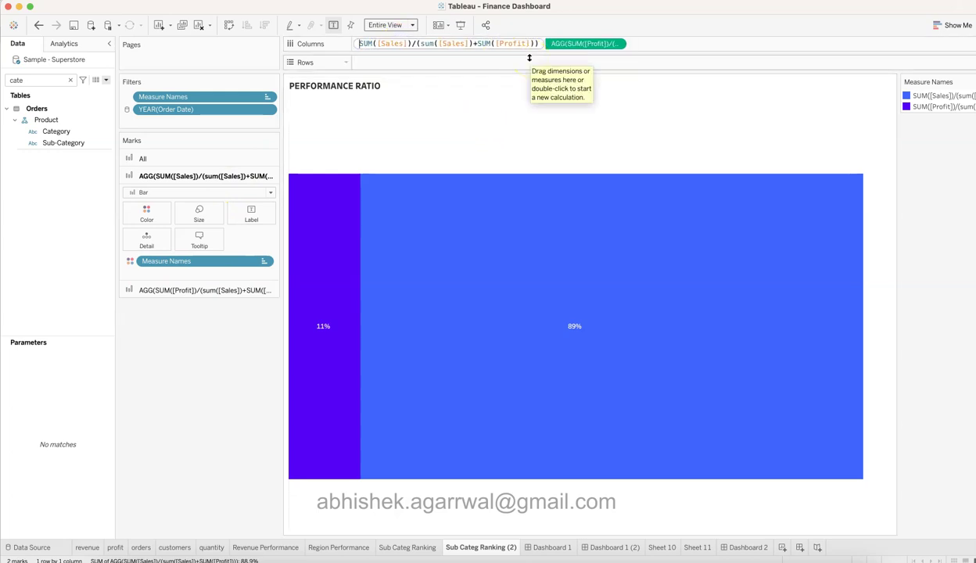
left_click(383, 45)
key("Home")
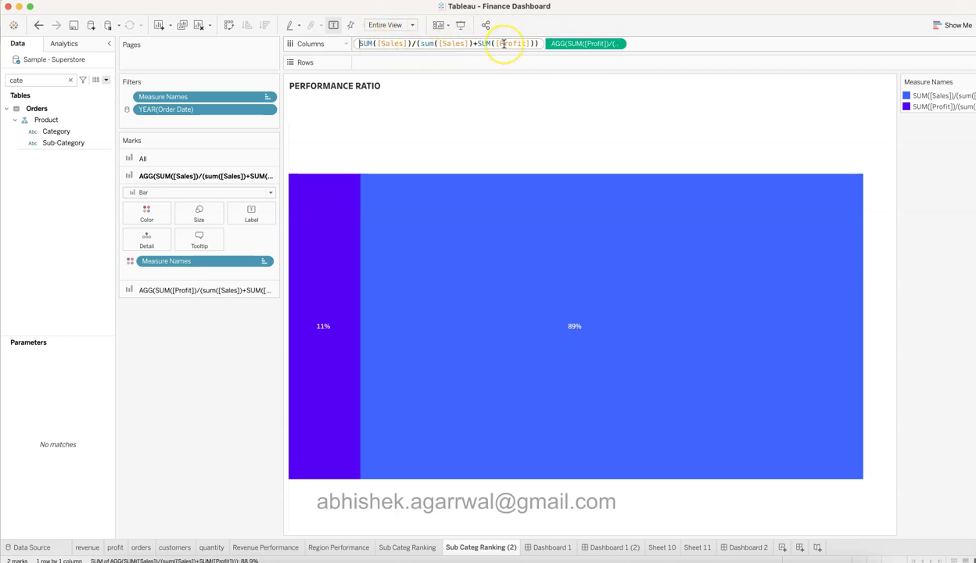
left_click(516, 108)
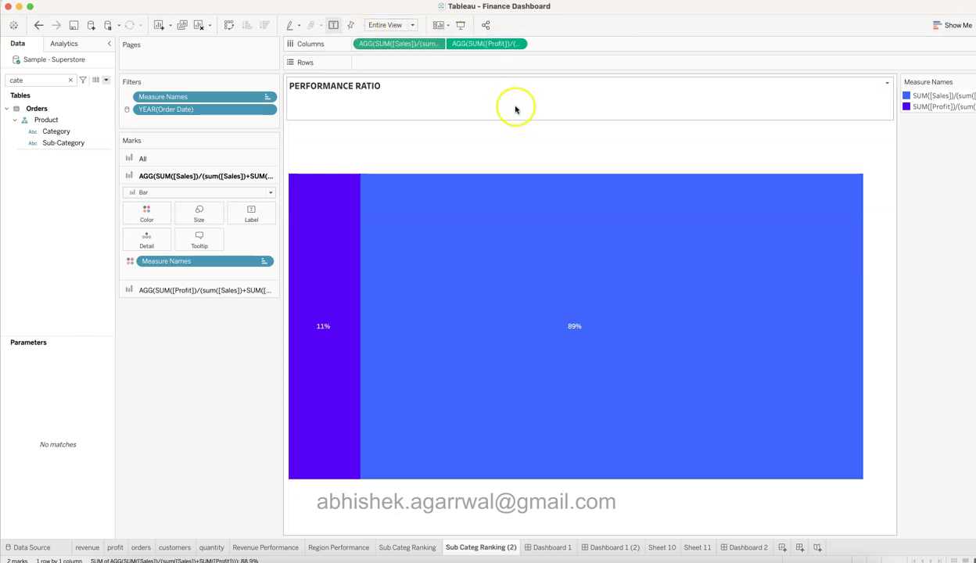
Examine the formula of the Profit ratio measure on Columns and return to the marks settings of the Sales ratio.
double_click(486, 44)
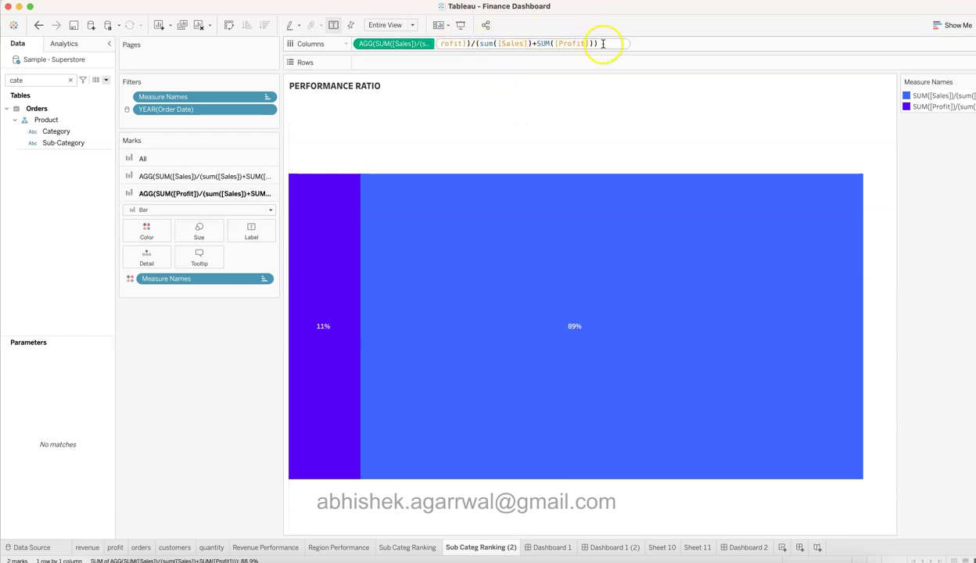
key("Return")
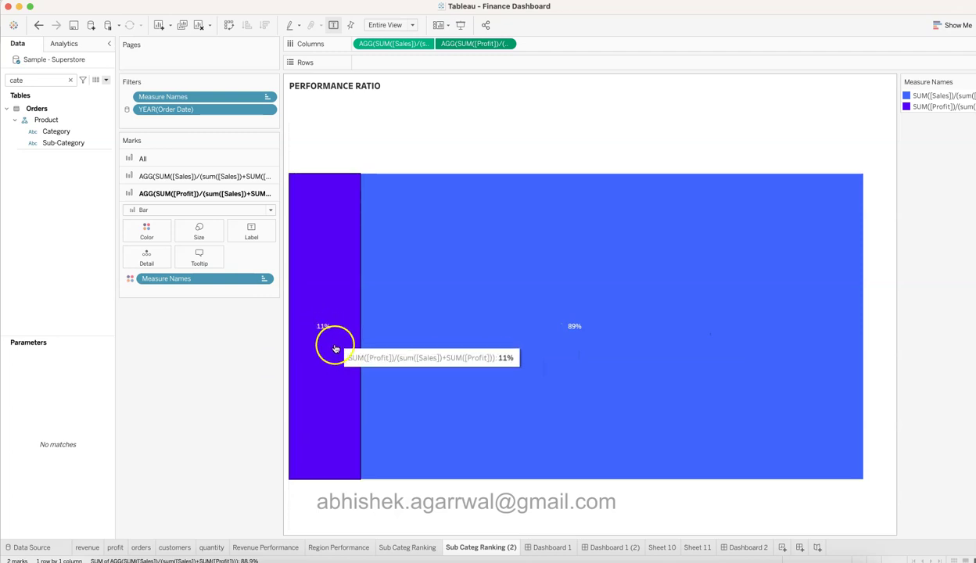
left_click(213, 176)
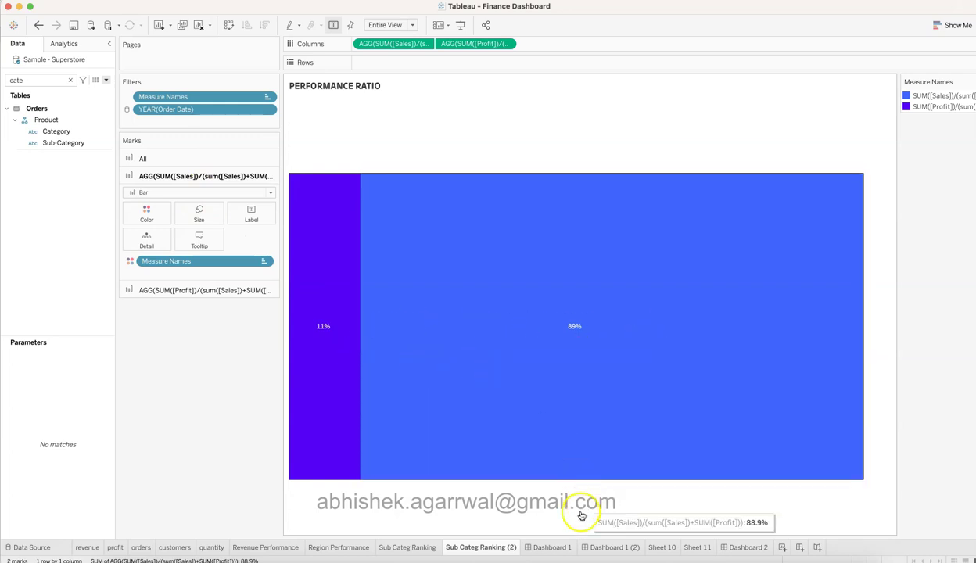
Open Dashboard 1 and examine its FINANCE DASHBOARD title together with the Horizontal layout object.
left_click(560, 548)
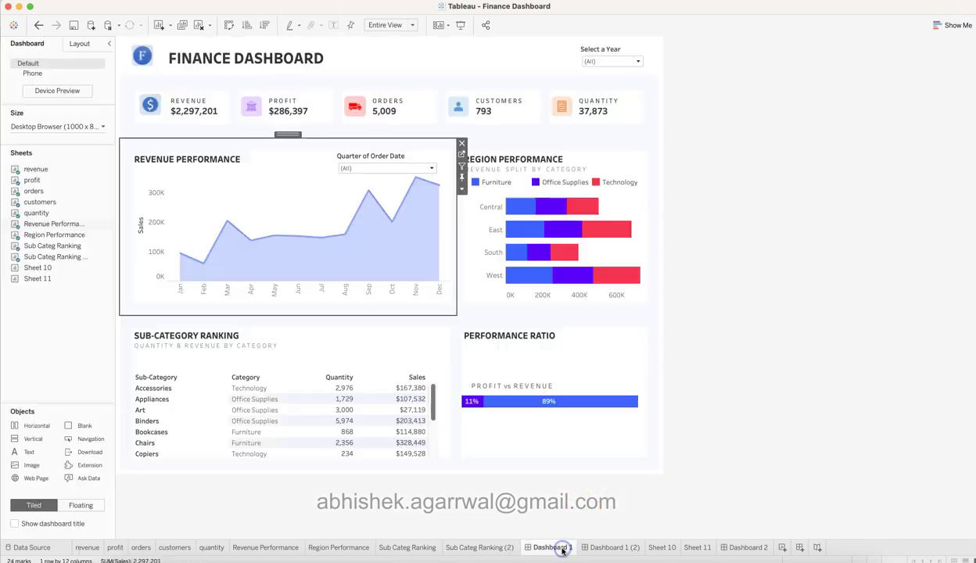
left_click(551, 438)
left_click(774, 366)
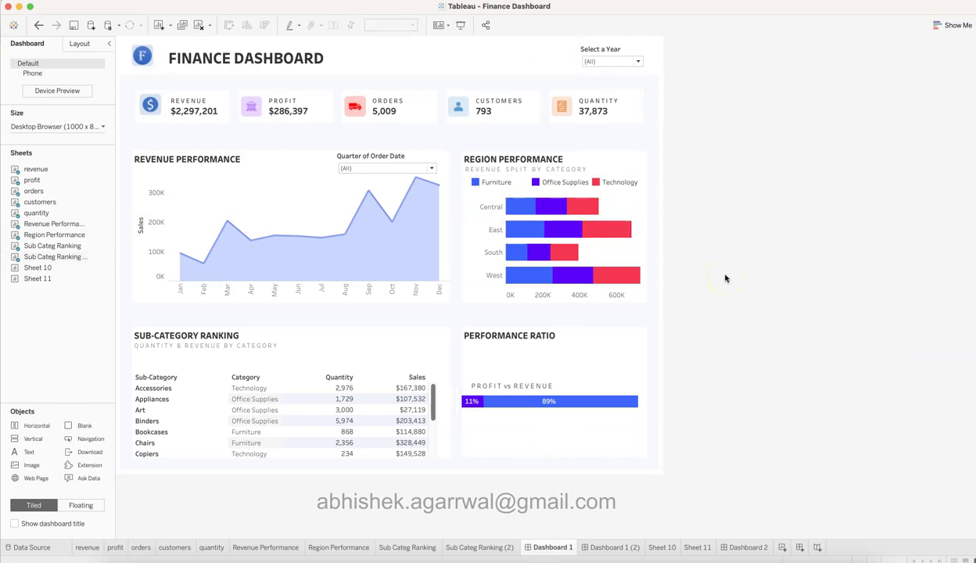
left_click(433, 68)
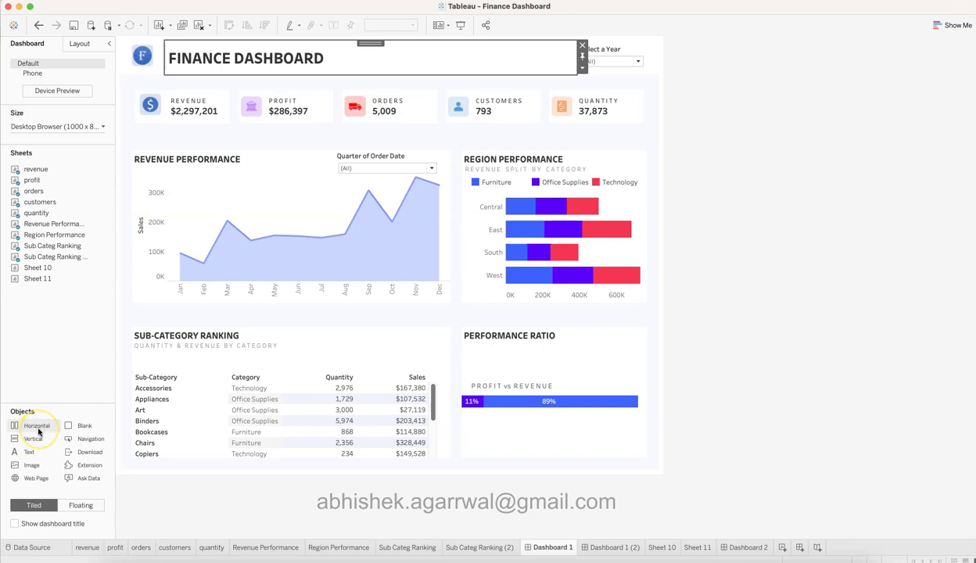
left_click_drag(39, 430, 41, 429)
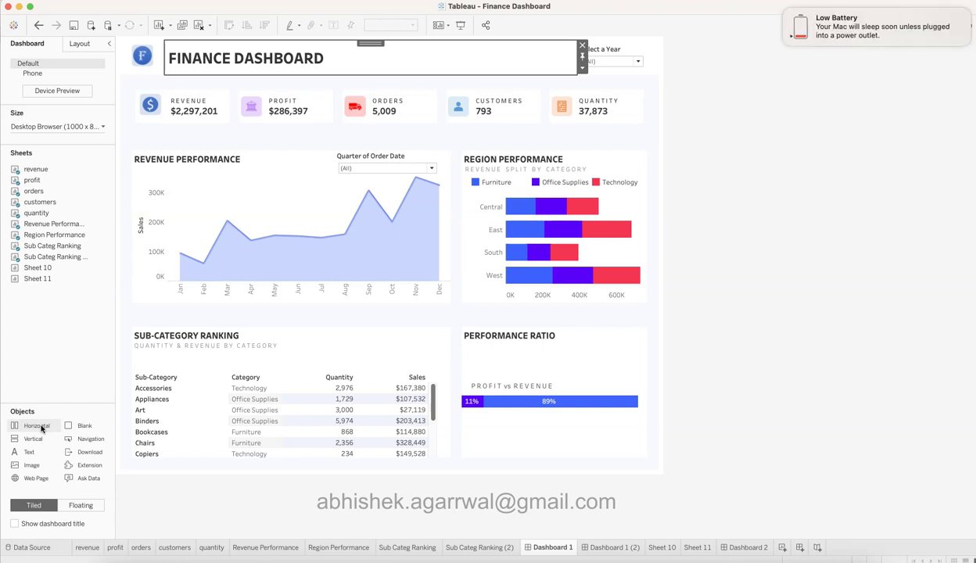
Dismiss the Low Battery notification and deselect the dashboard title.
mouse_move(790, 23)
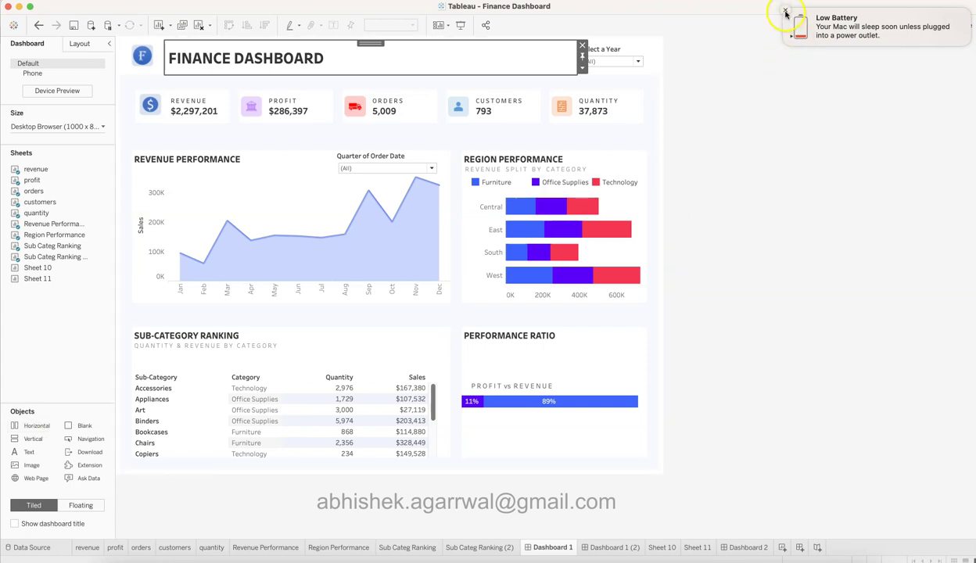
left_click(786, 14)
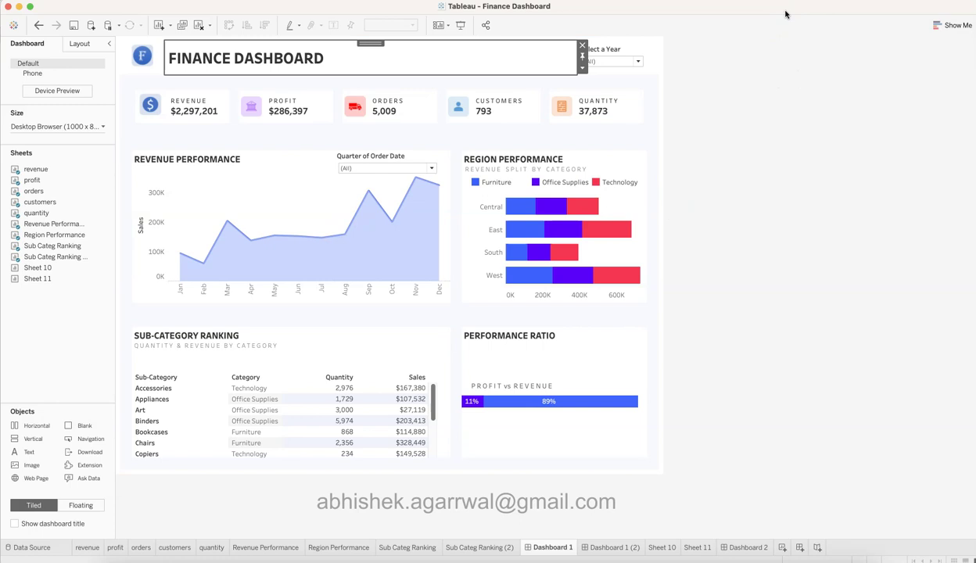
left_click(775, 154)
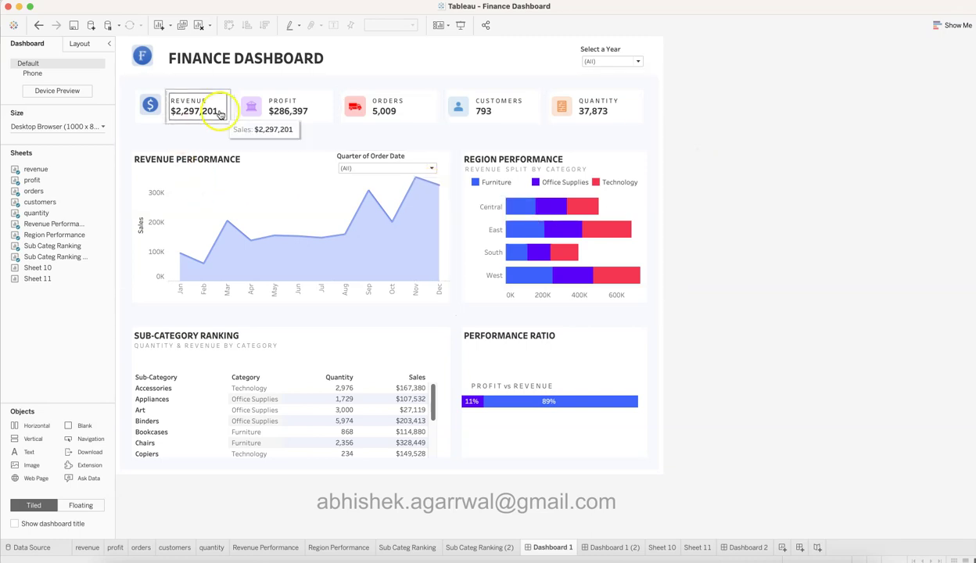
Inspect the header's title, logo image and Select a Year filter on the dashboard one after another.
left_click(288, 58)
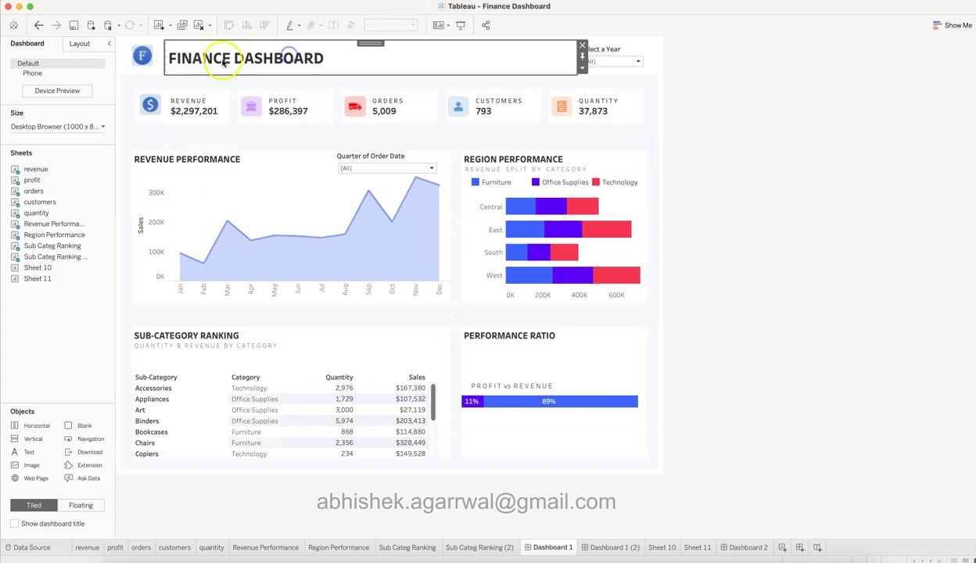
left_click(126, 57)
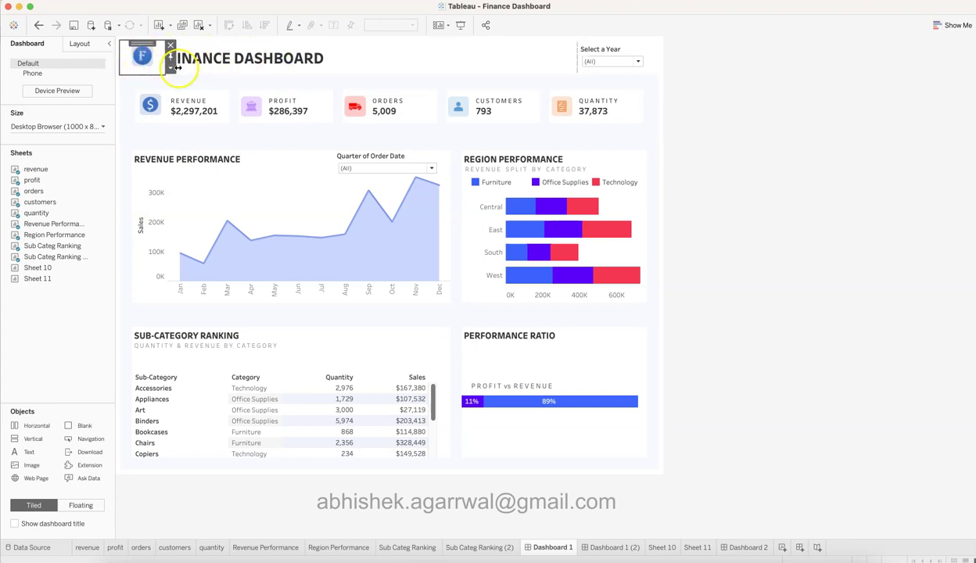
left_click(236, 60)
left_click(598, 50)
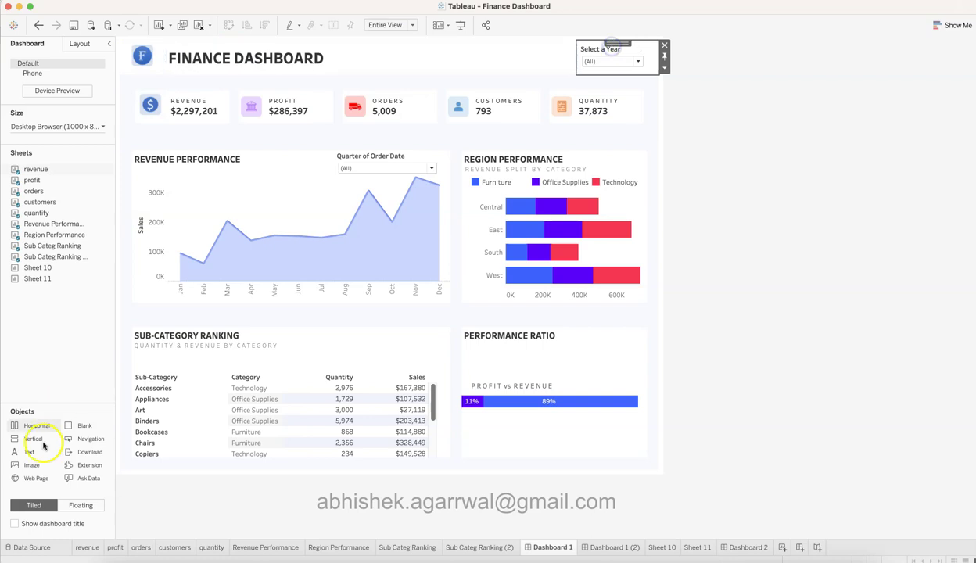
Review how the Horizontal, Image and Text objects make up the header's logo and title beside the year filter.
mouse_move(27, 425)
left_mouse_down()
mouse_move(197, 77)
mouse_move(149, 62)
left_mouse_up()
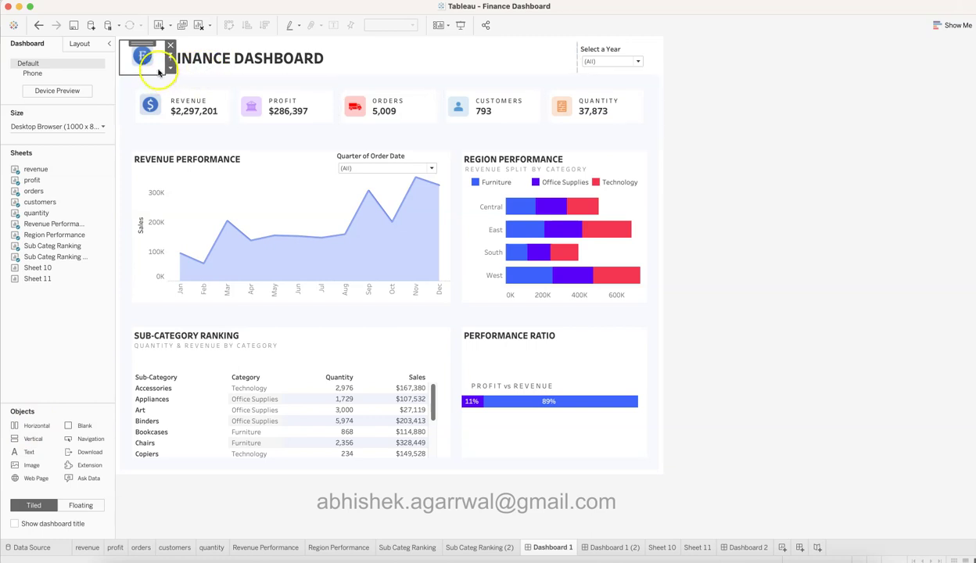
left_click_drag(43, 468, 148, 47)
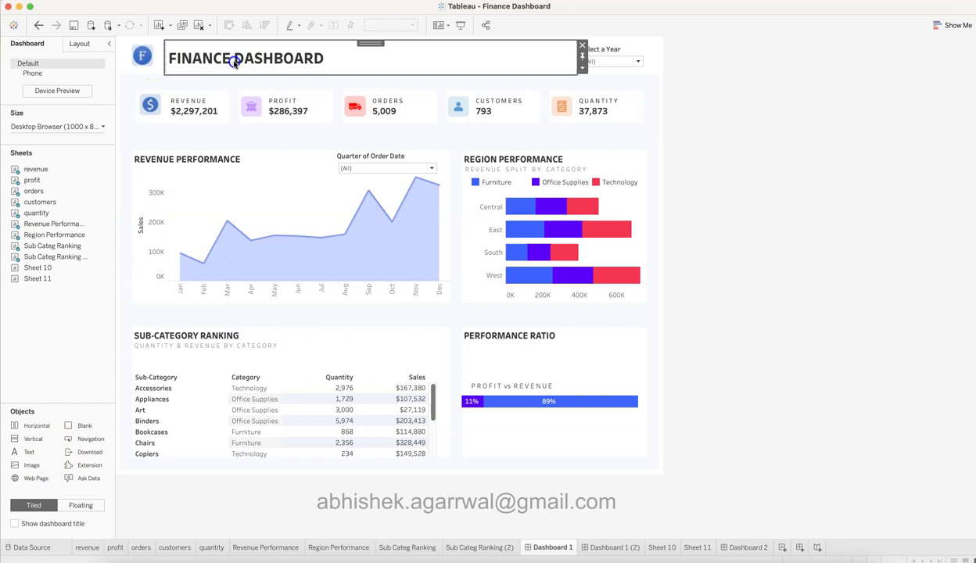
left_click_drag(28, 442, 222, 66)
left_click(583, 45)
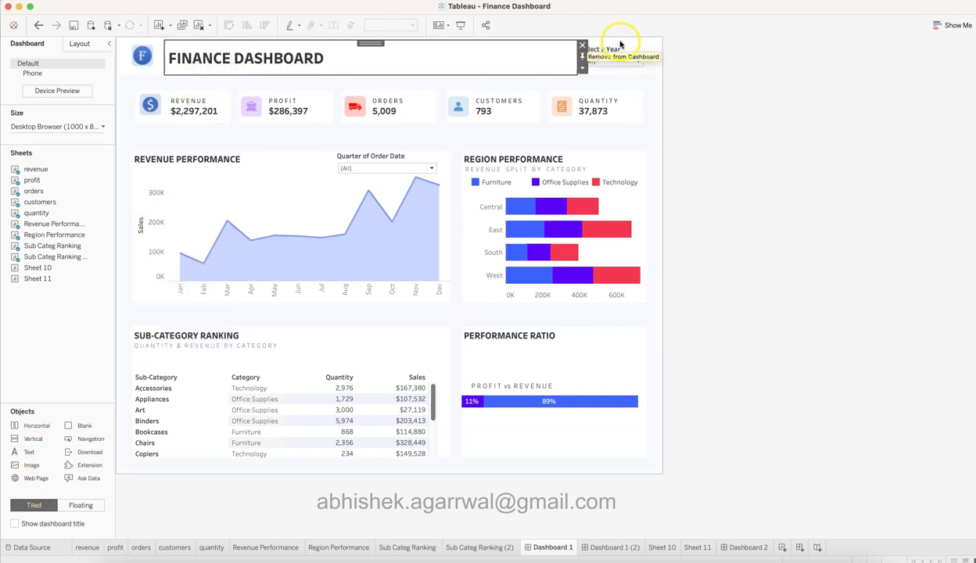
left_click(618, 47)
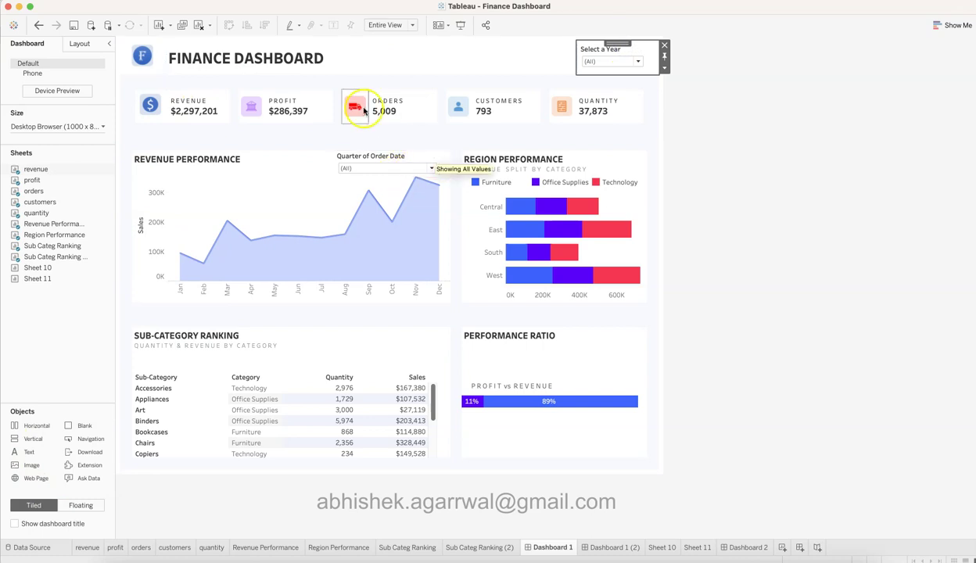
Check which filters are available for the Revenue KPI sheet, including Year of Order Date.
left_click(209, 95)
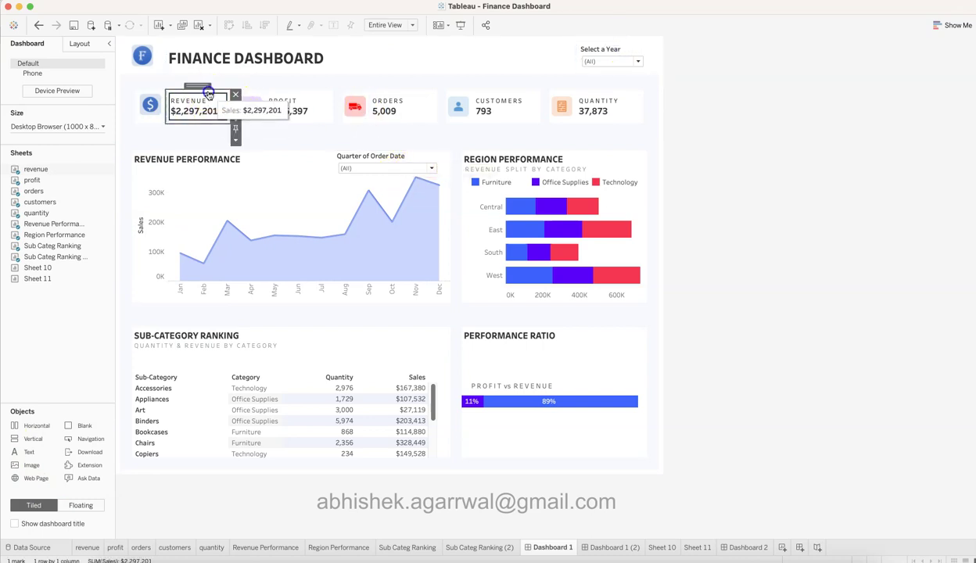
left_click(236, 142)
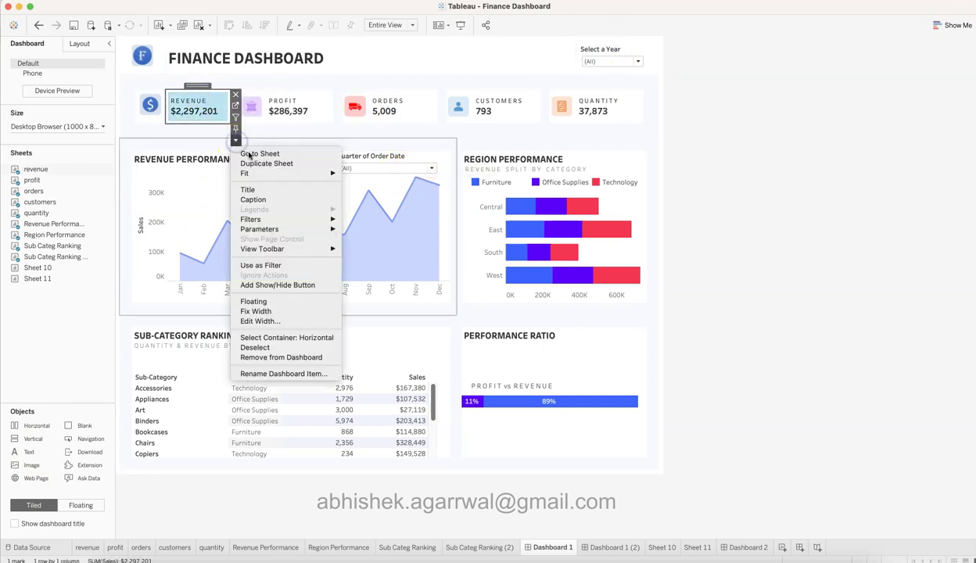
mouse_move(321, 219)
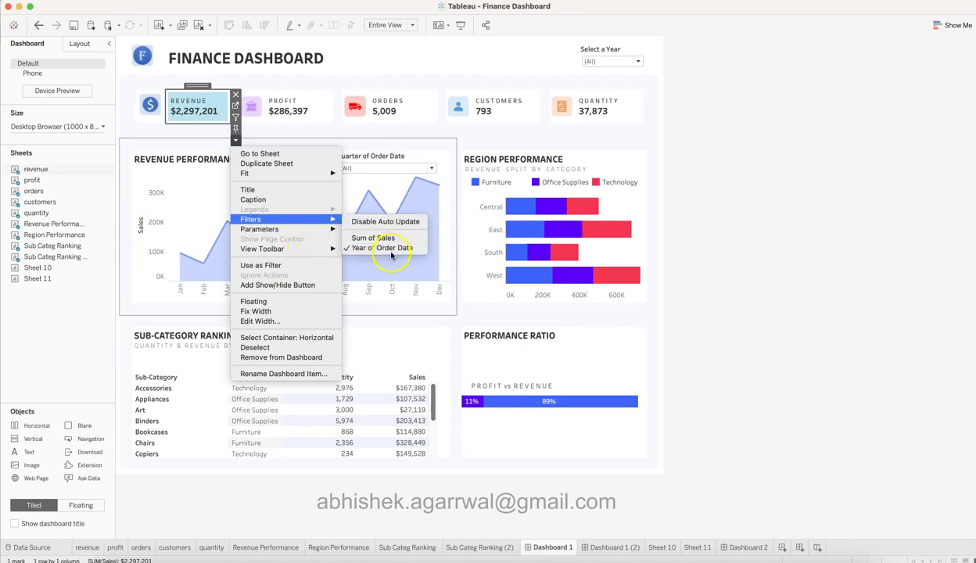
left_click(800, 215)
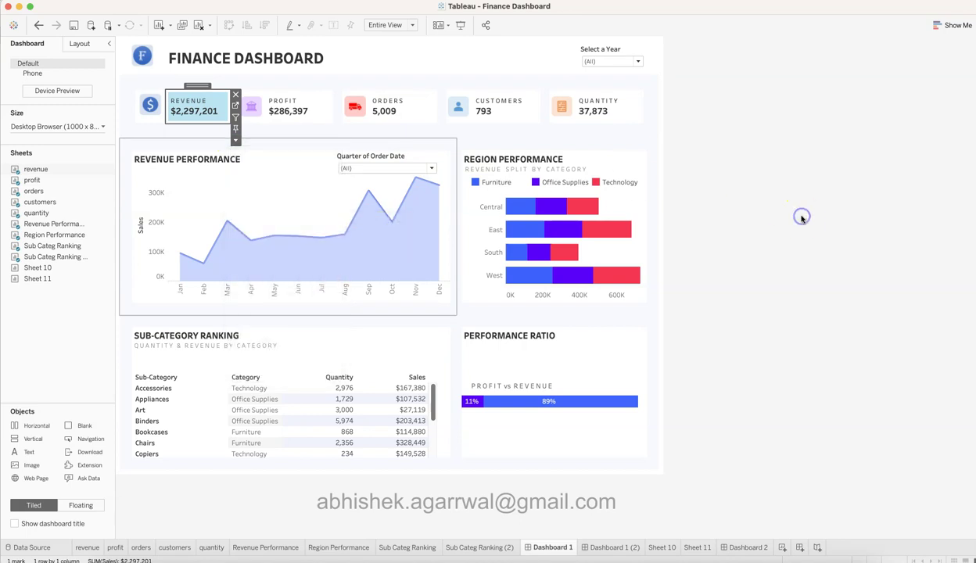
Select the horizontal container that spans the KPI row and examine the cards it holds.
left_click(175, 83)
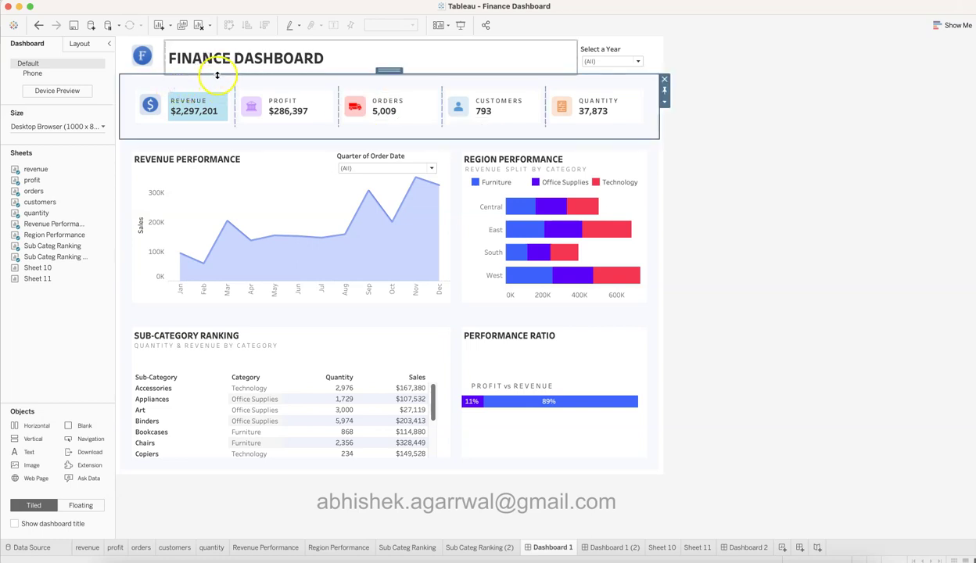
left_click(145, 113)
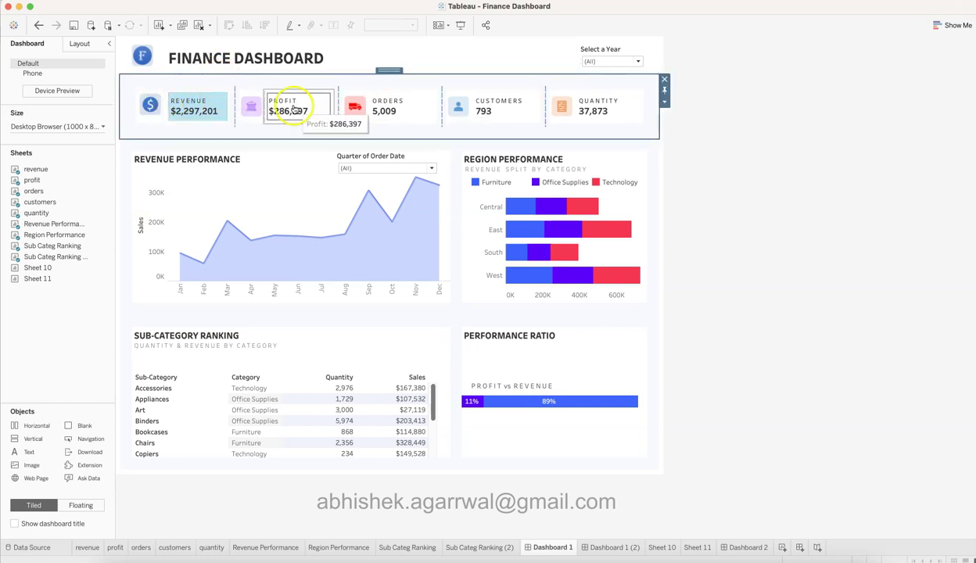
left_click(152, 111)
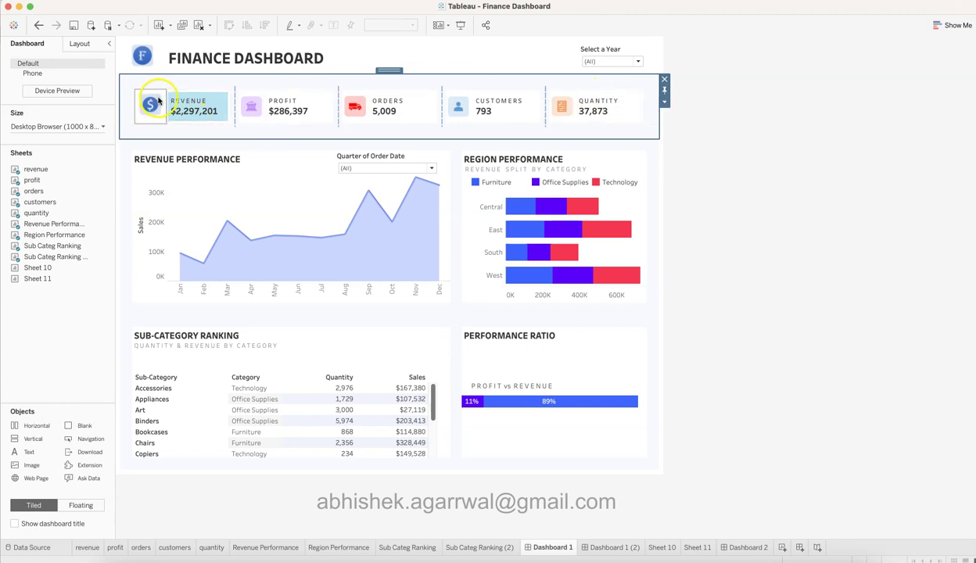
Inspect the Revenue card's nested container, its icon image and KPI sheet, and how it sits inside the KPI row's container.
left_click(174, 115)
left_click(152, 93)
left_click(152, 94)
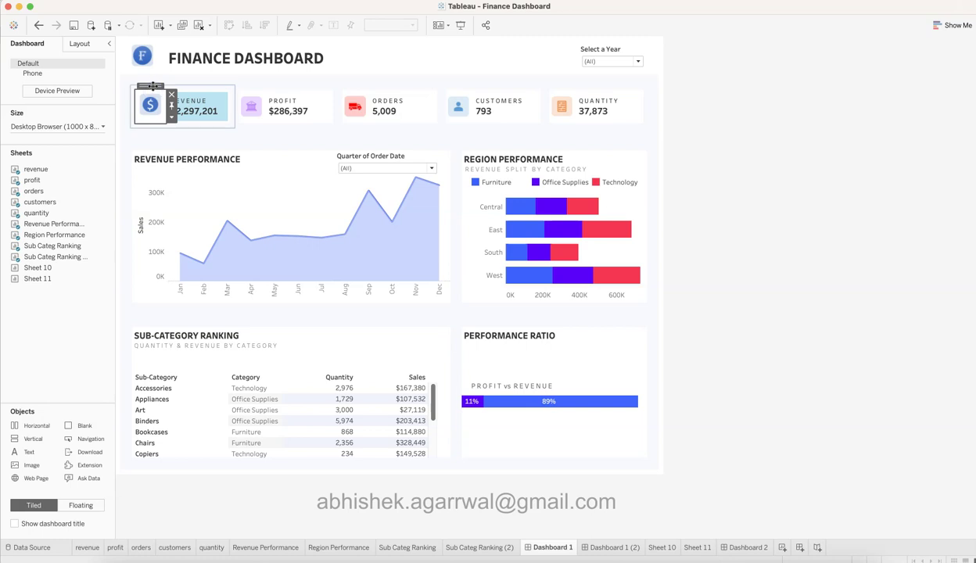
left_click(151, 105)
left_click(188, 116)
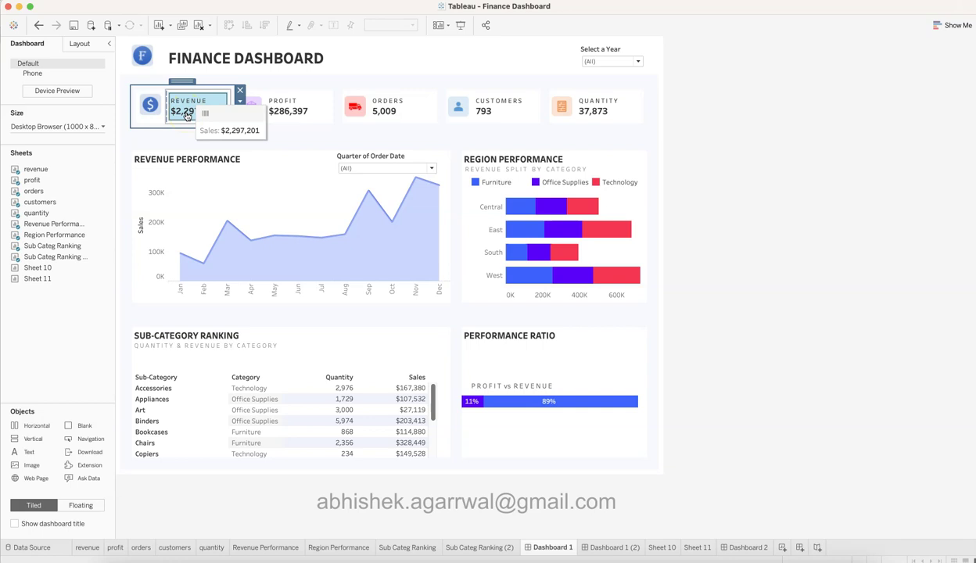
left_click(153, 88)
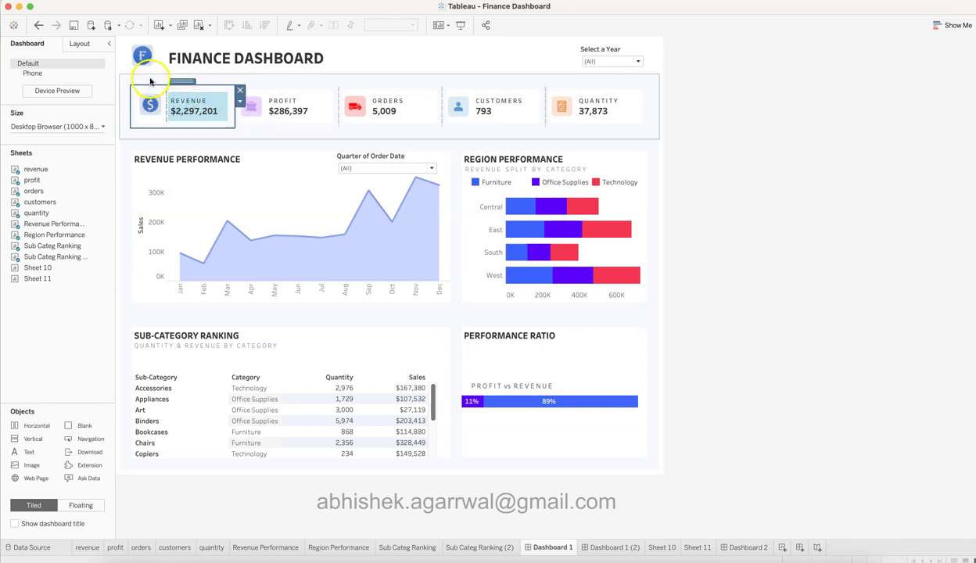
left_click(151, 81)
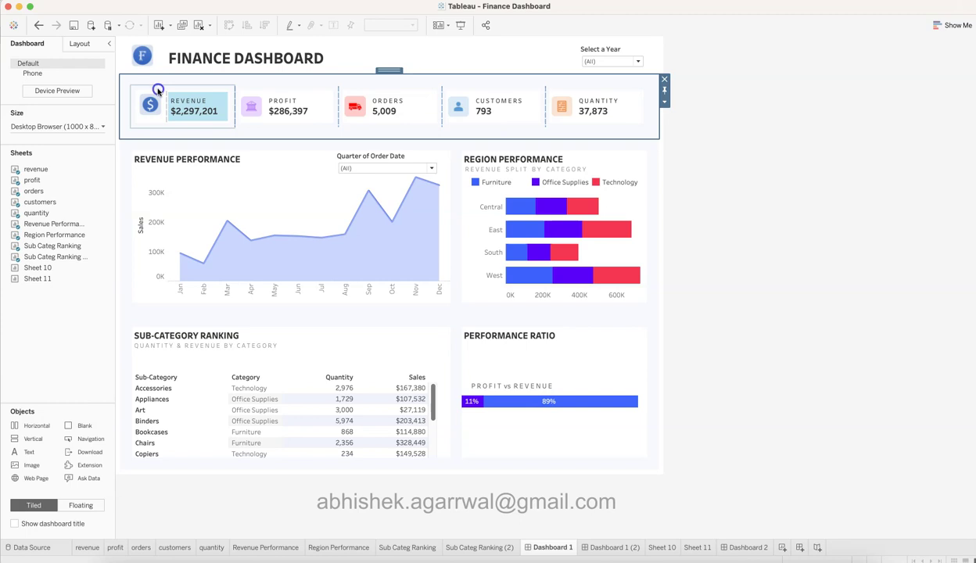
left_click(158, 91)
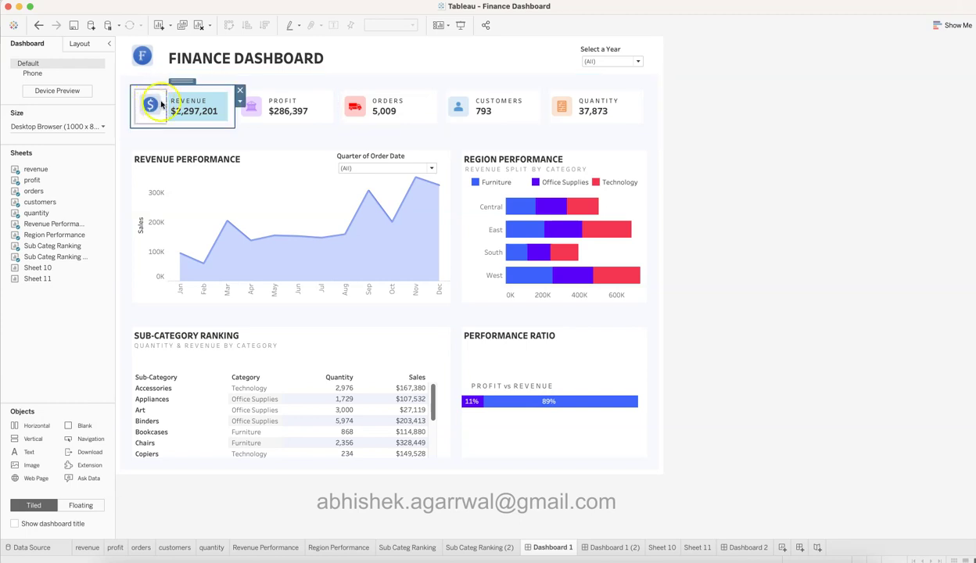
Inspect the containers of the Profit, Orders, Customers and Quantity cards in turn, ending with nothing selected.
left_click(284, 89)
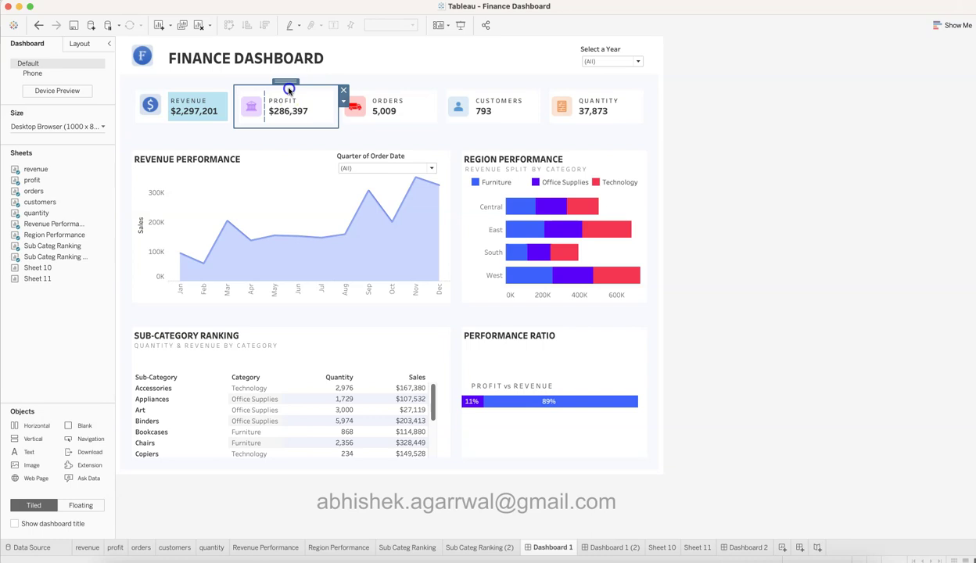
left_click(400, 92)
left_click(505, 91)
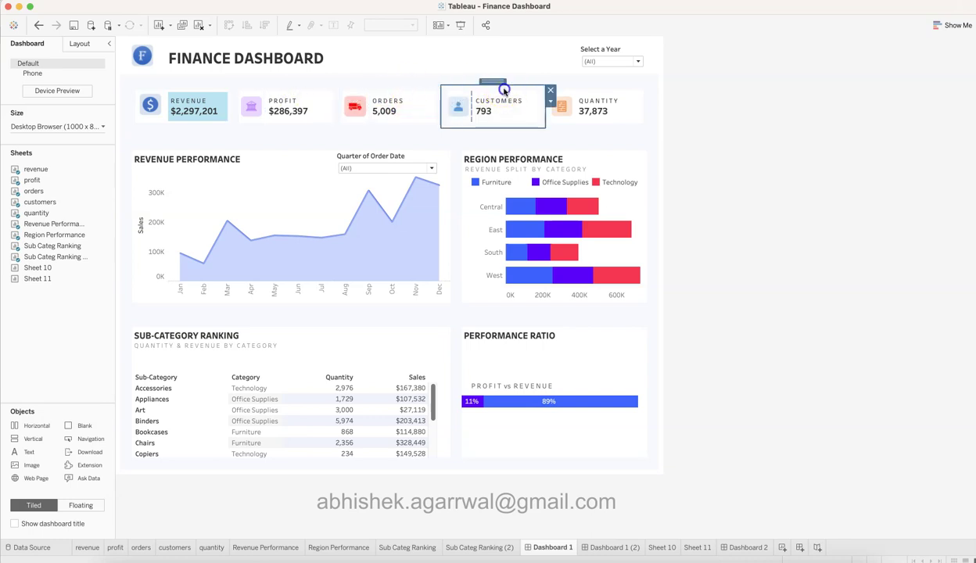
left_click(588, 82)
left_click(737, 144)
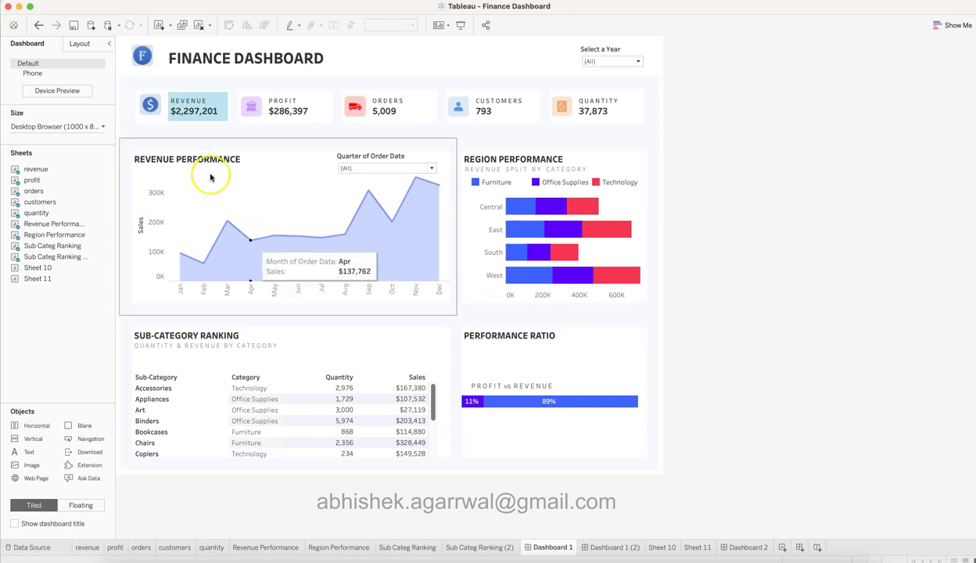
Inspect the Revenue Performance, Region Performance, Sub-Category Ranking and Performance Ratio sheets placed below the KPI row.
left_click(209, 146)
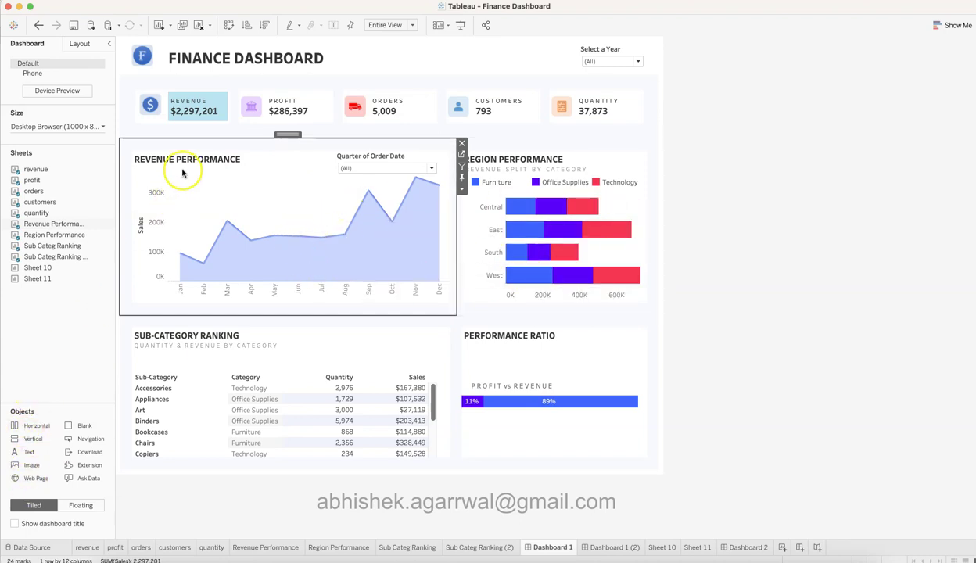
left_click(278, 210)
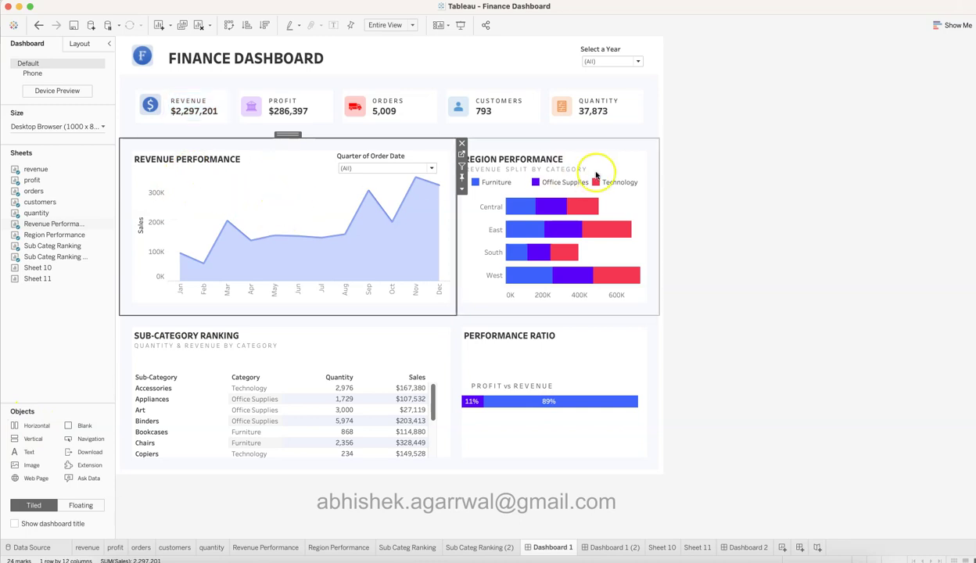
left_click(609, 161)
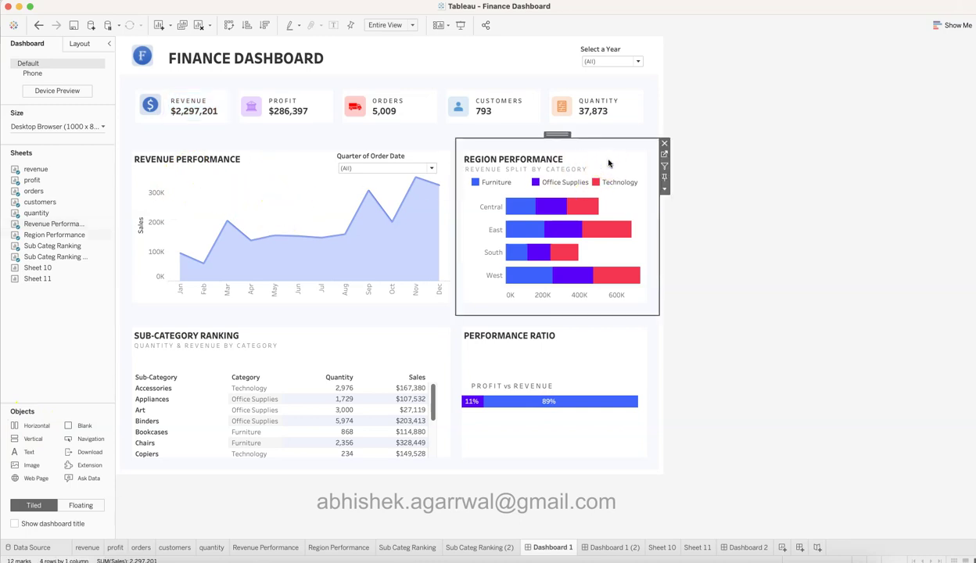
left_click(365, 337)
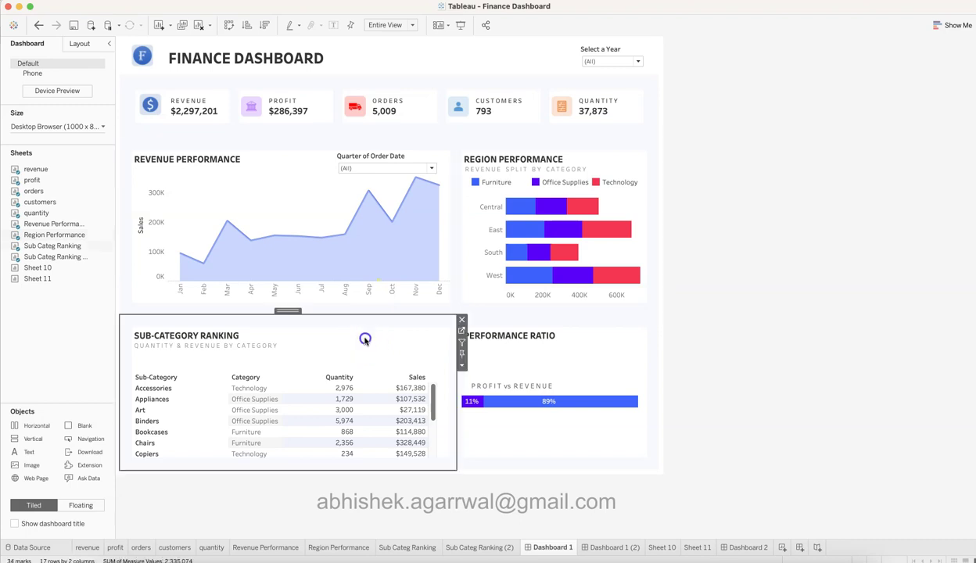
left_click(565, 341)
left_click(276, 359)
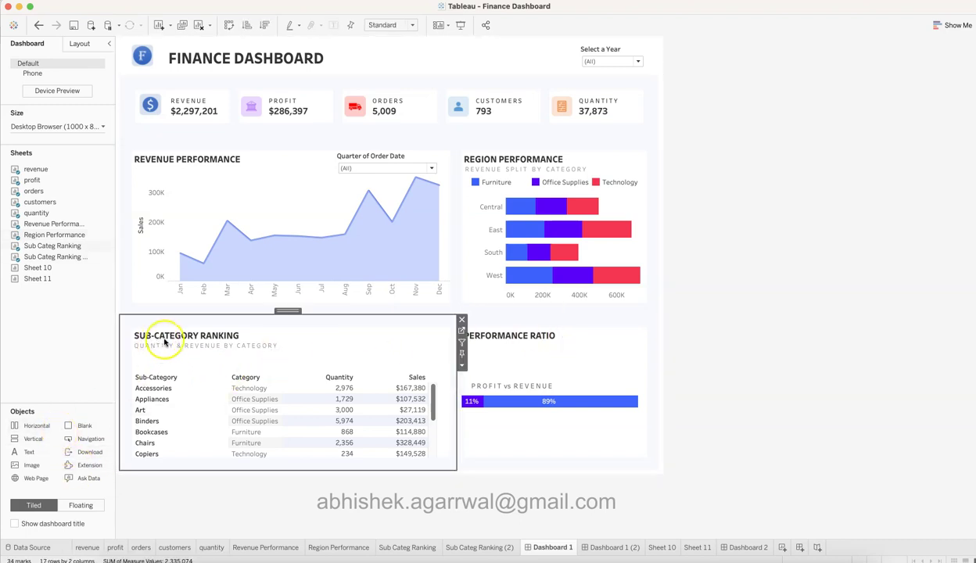
left_click(559, 340)
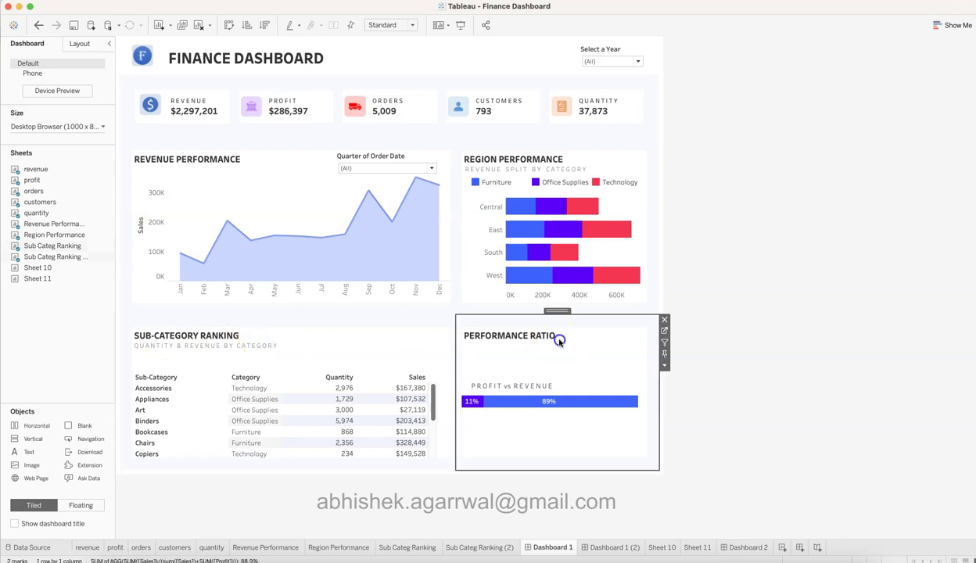
left_click(781, 343)
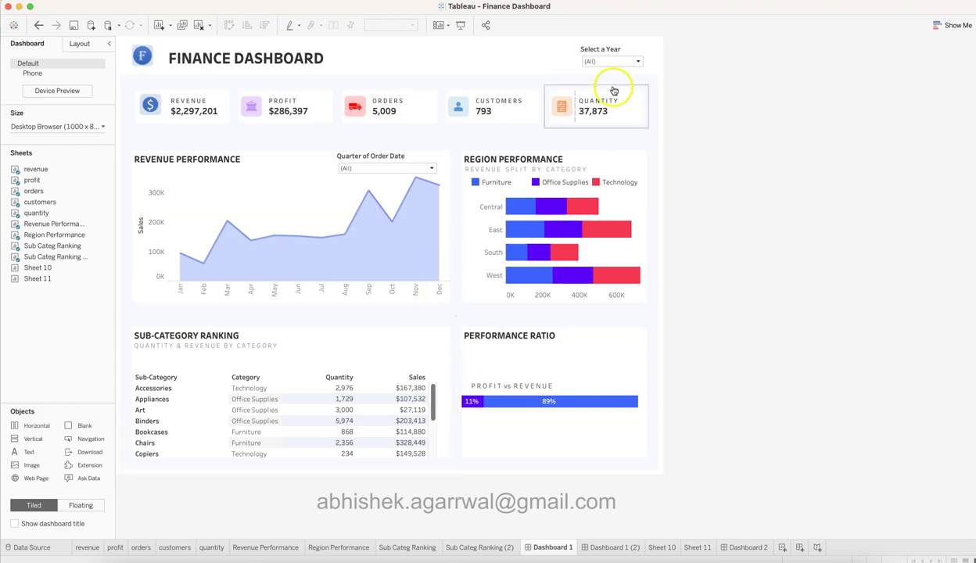
Review the Revenue sheet's Year of Order Date filter option as the source of the dashboard's year filter.
left_click(222, 92)
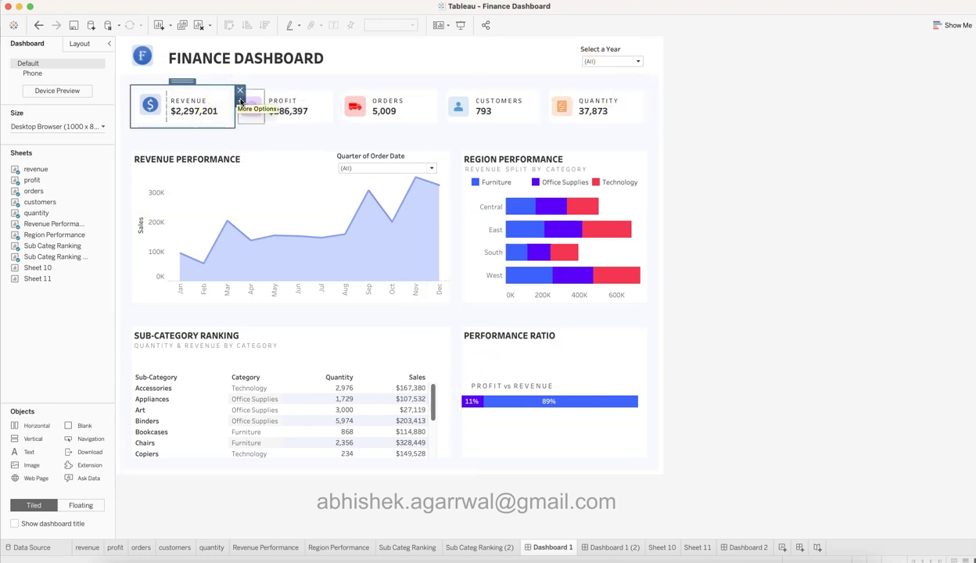
left_click(217, 100)
left_click(233, 141)
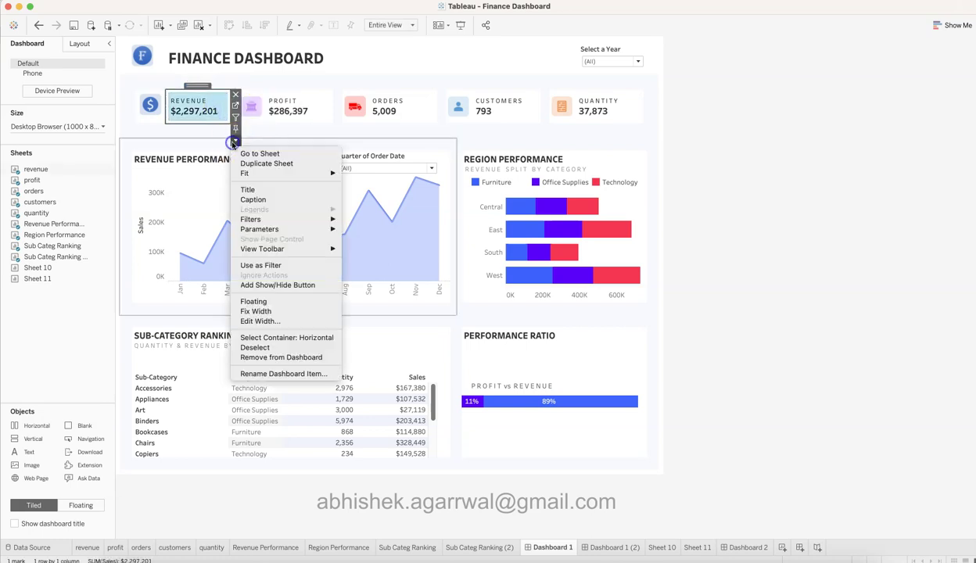
mouse_move(258, 219)
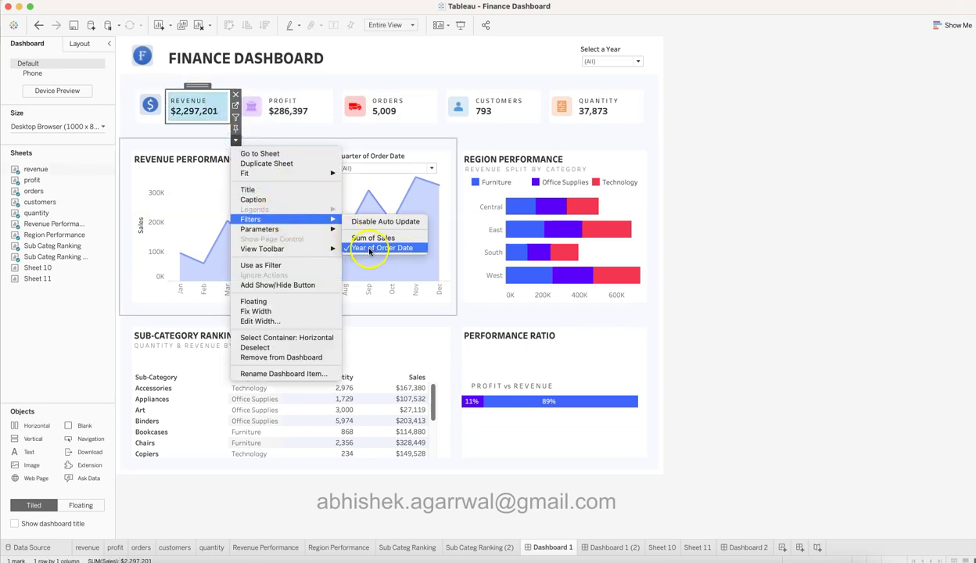
left_click(565, 64)
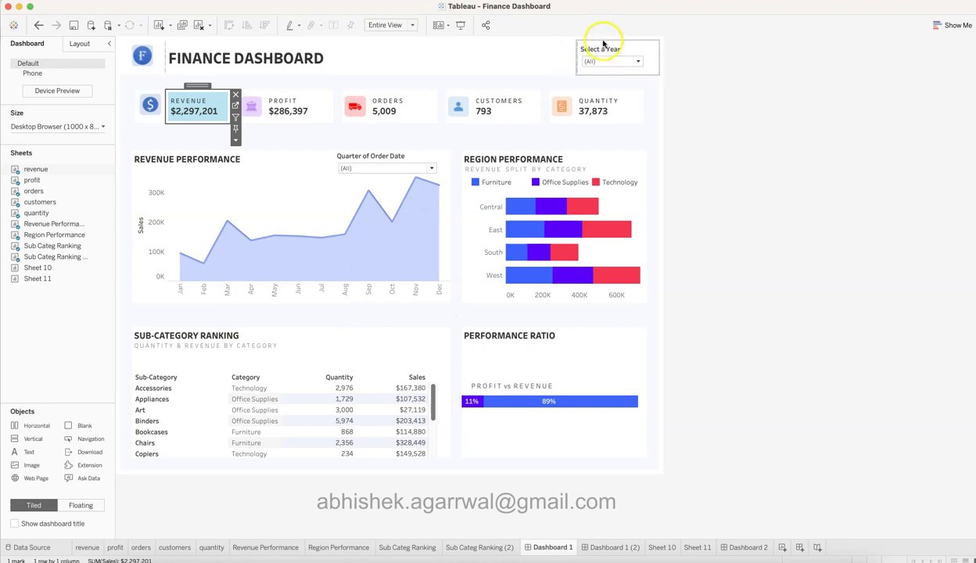
Examine the Select a Year filter's list of years and its Apply to Worksheets scope options.
left_click(603, 47)
left_click(638, 61)
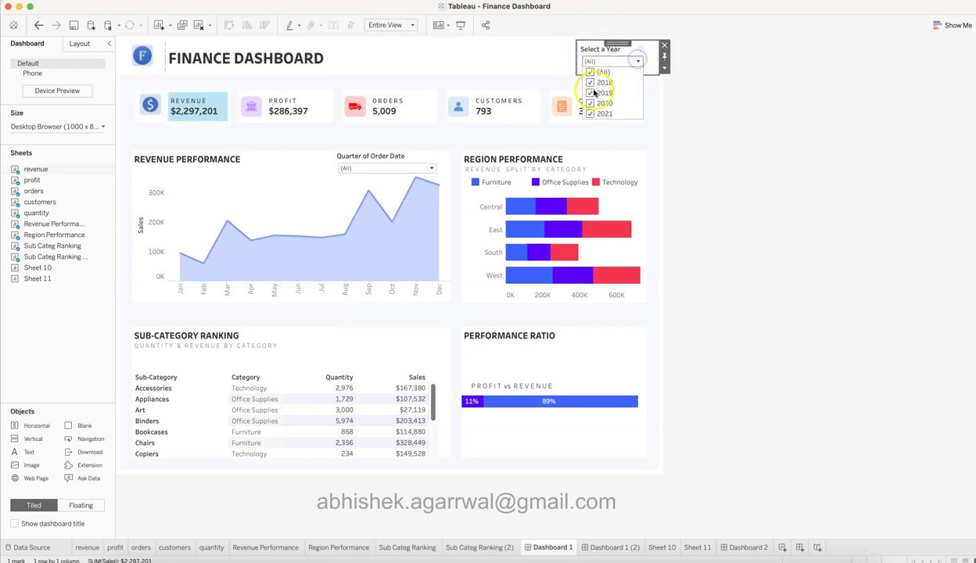
left_click(665, 70)
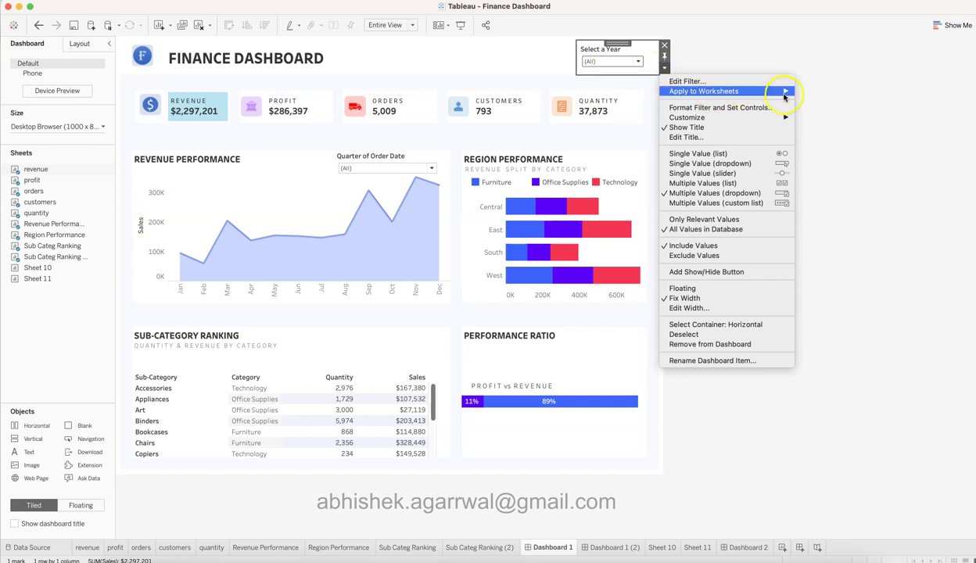
mouse_move(787, 94)
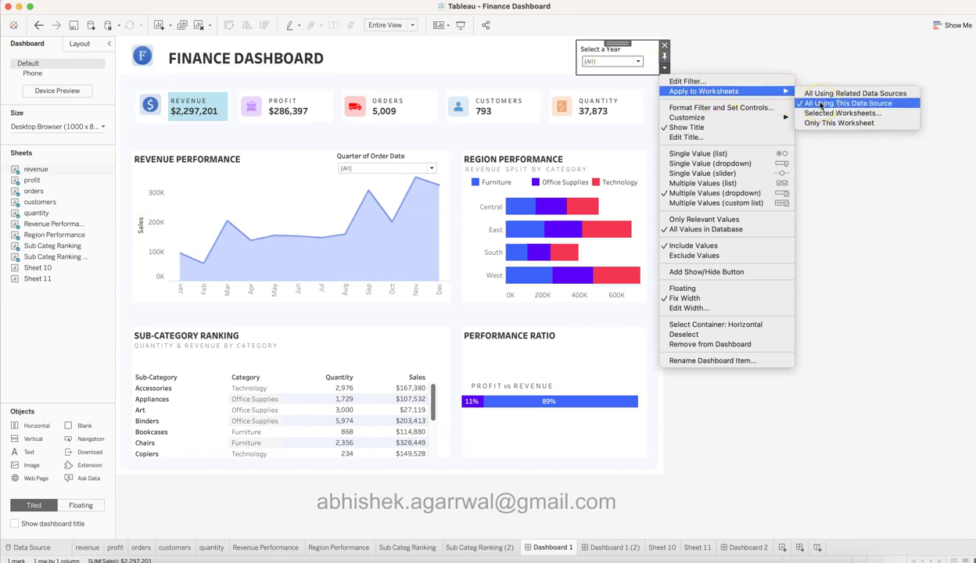
left_click(835, 179)
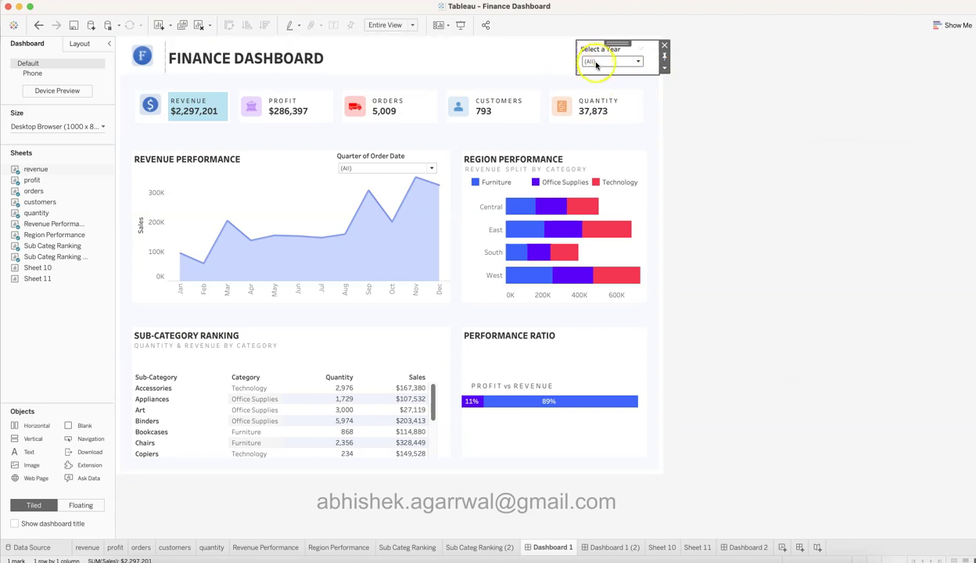
Inspect the Quarter of Order Date filter on the Revenue Performance chart, including its quarter values.
left_click(342, 194)
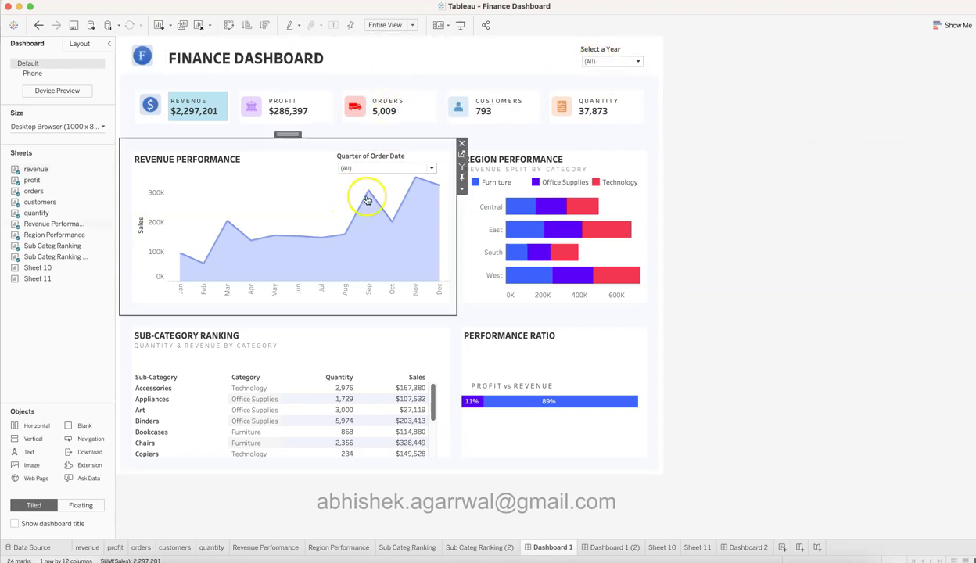
left_click(402, 167)
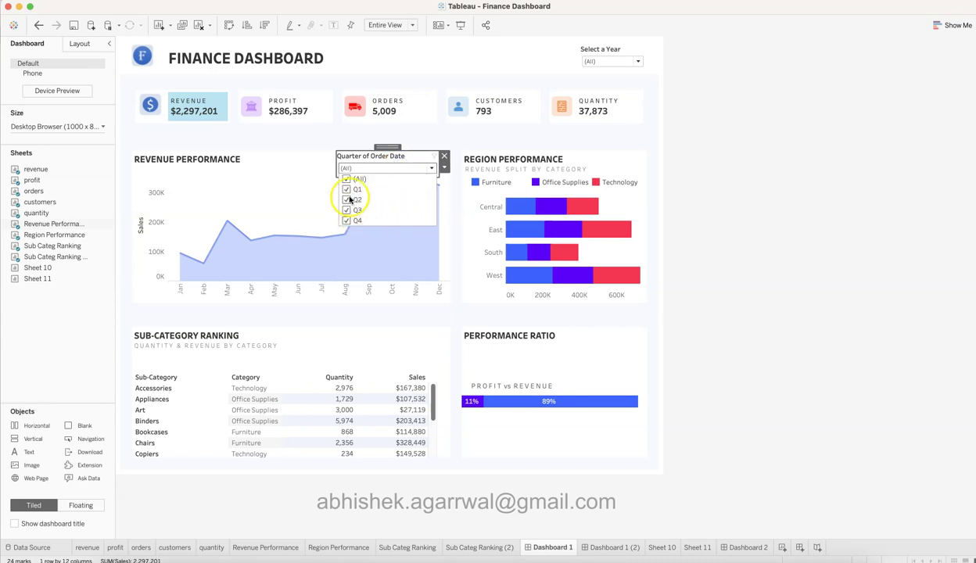
left_click(326, 213)
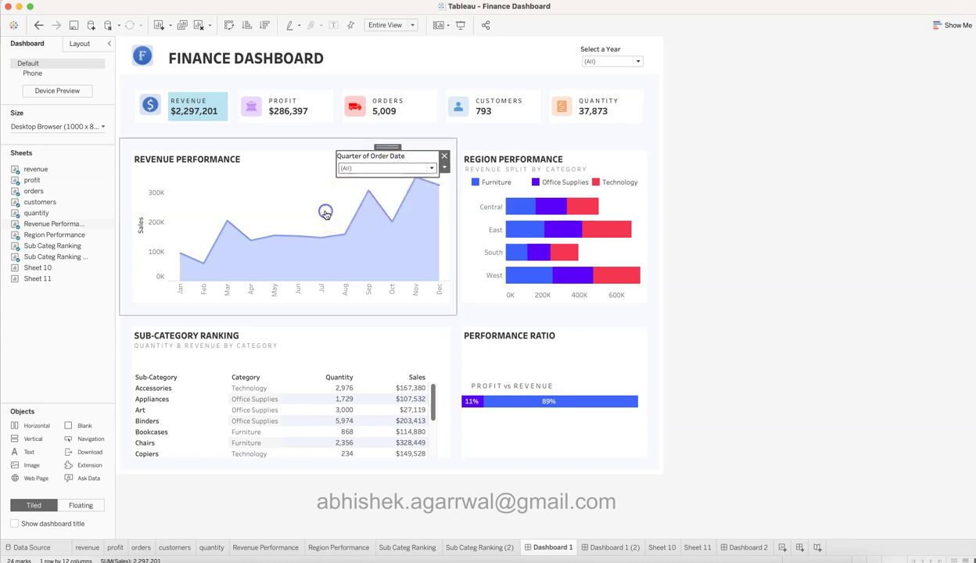
left_click(443, 170)
left_click(300, 216)
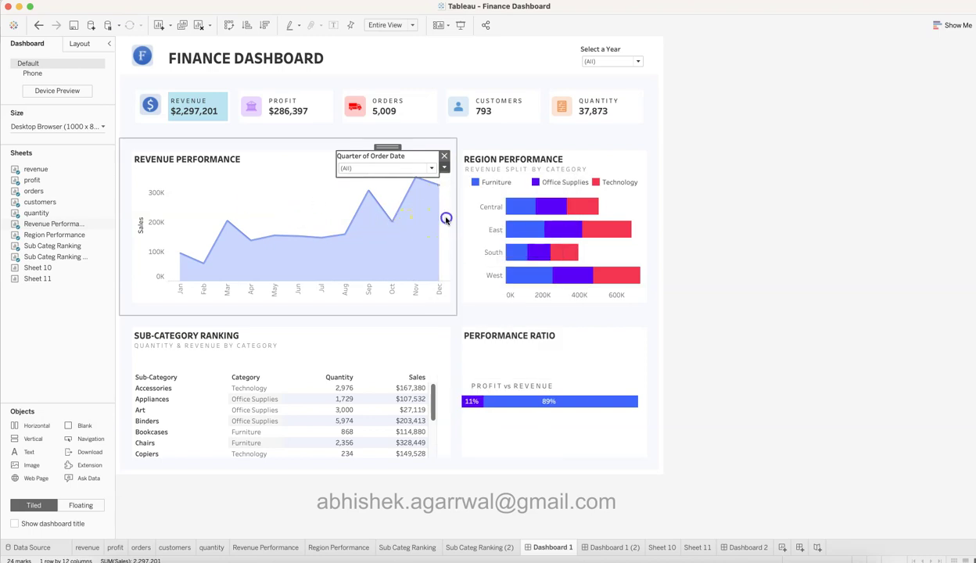
left_click(358, 212)
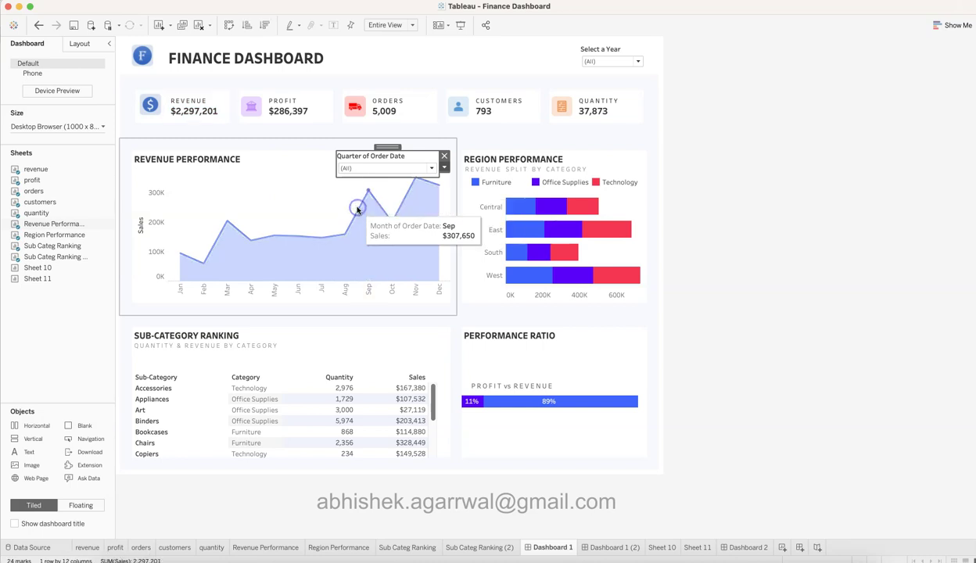
Review the Revenue Performance sheet's Quarter of Order Date filter option and the quarter choices in its dropdown.
left_click(315, 194)
left_click(440, 147)
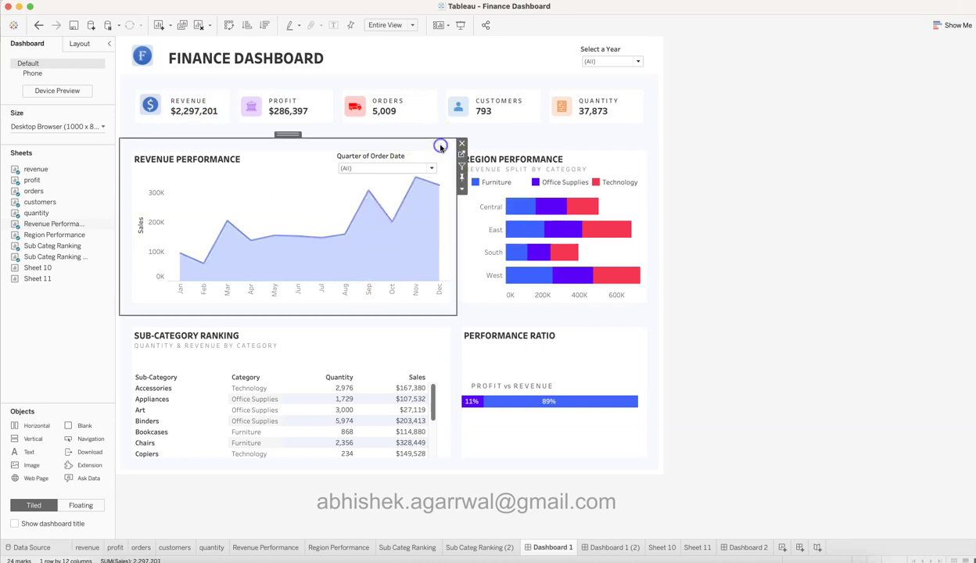
left_click(463, 190)
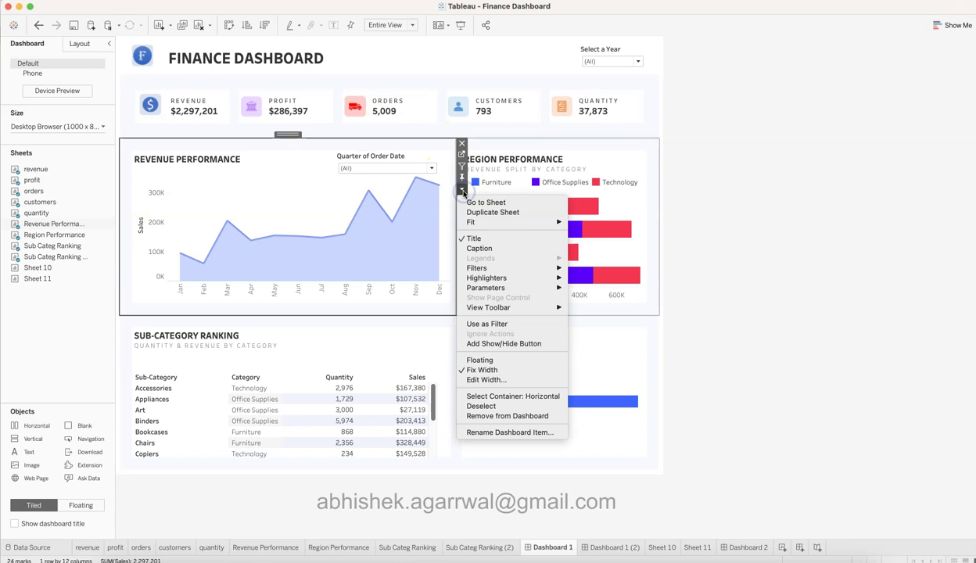
mouse_move(505, 267)
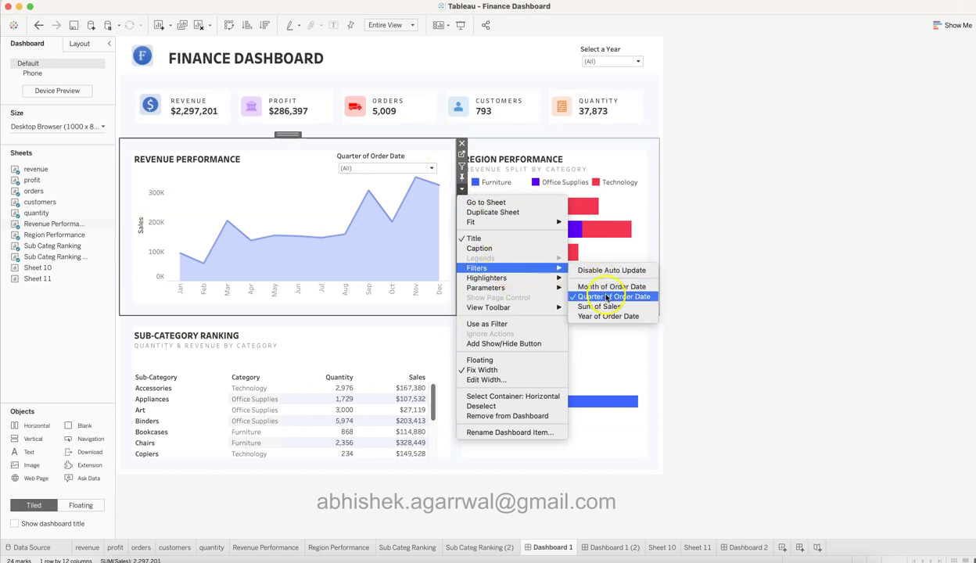
left_click(732, 268)
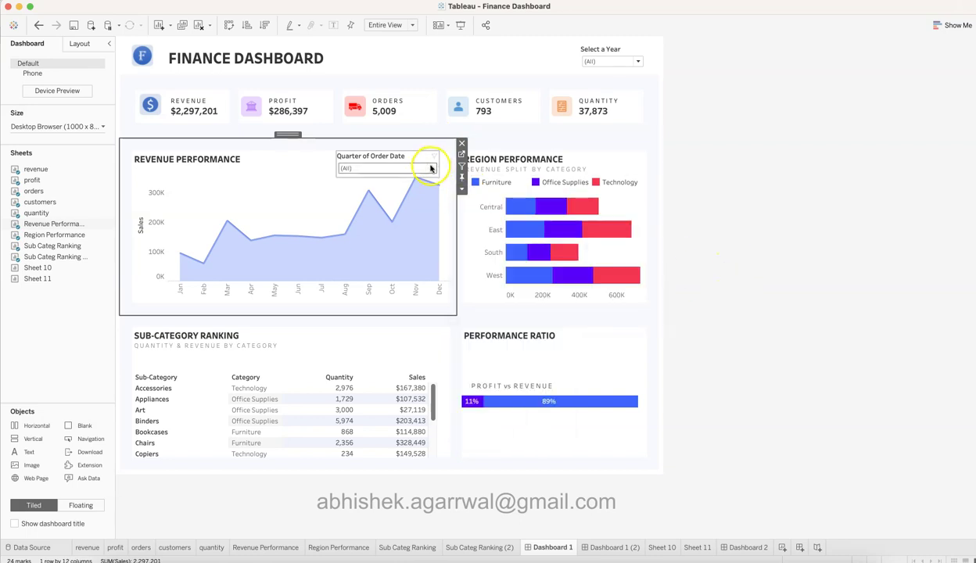
left_click(432, 169)
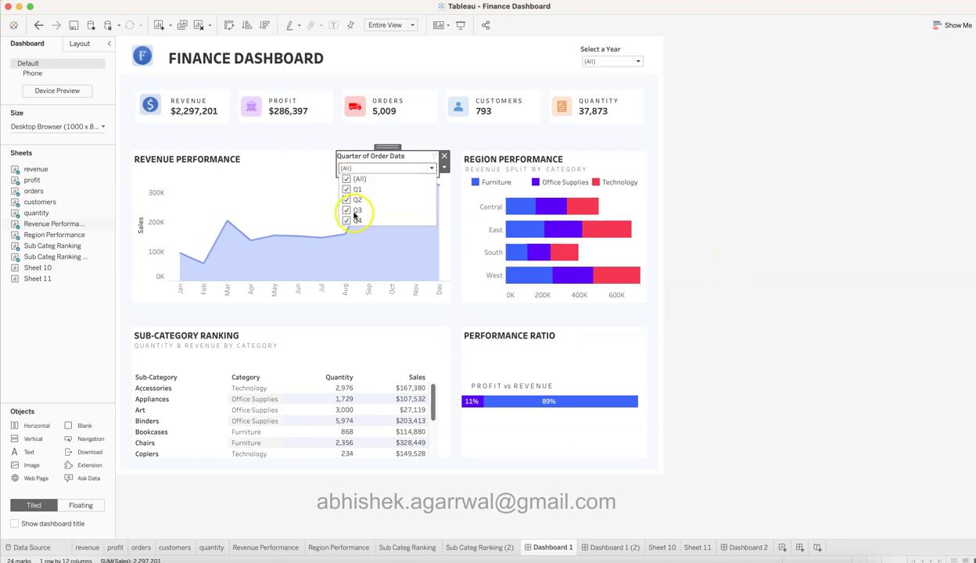
left_click(706, 254)
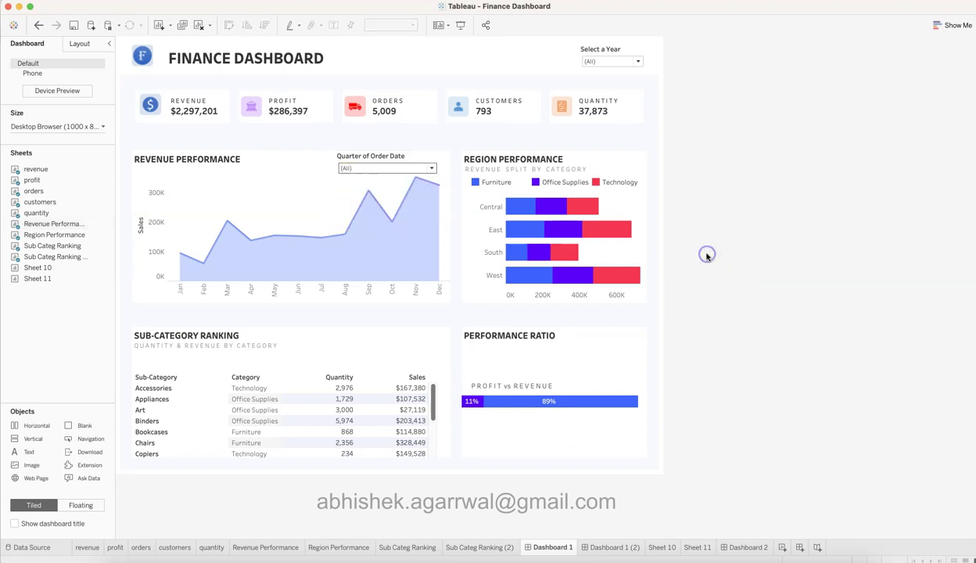
Examine the Revenue Performance sheet's layout settings, including the per-side outer padding values.
left_click(606, 401)
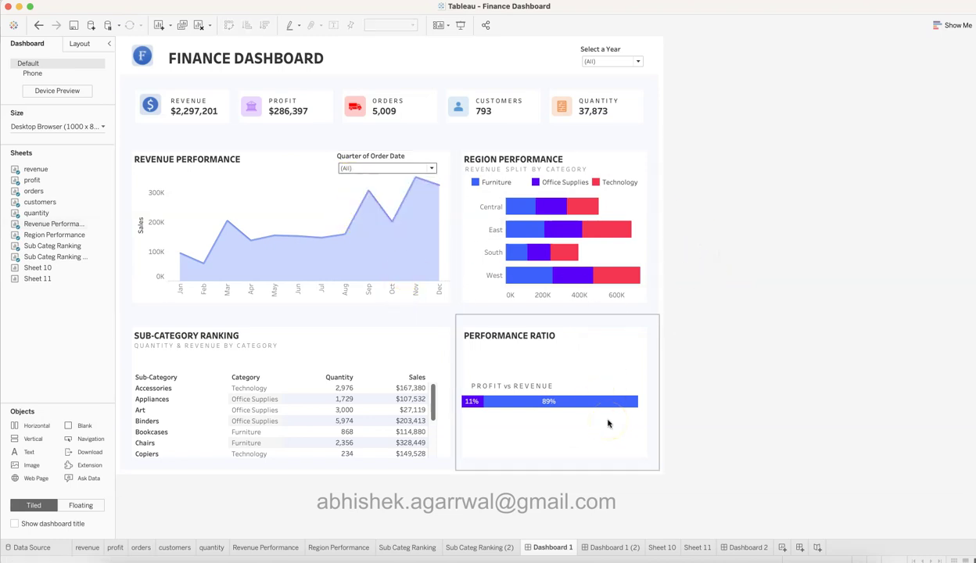
left_click(125, 103)
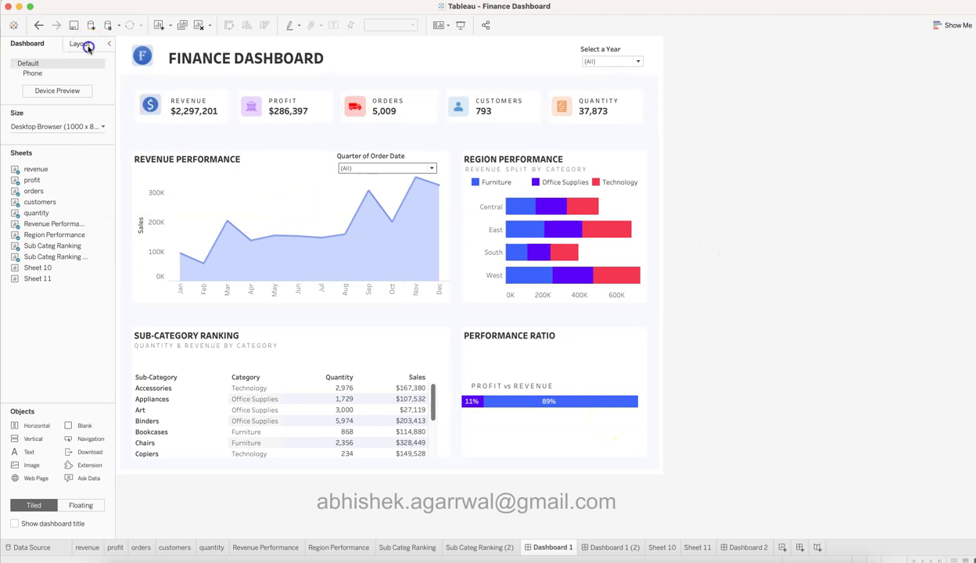
left_click(87, 48)
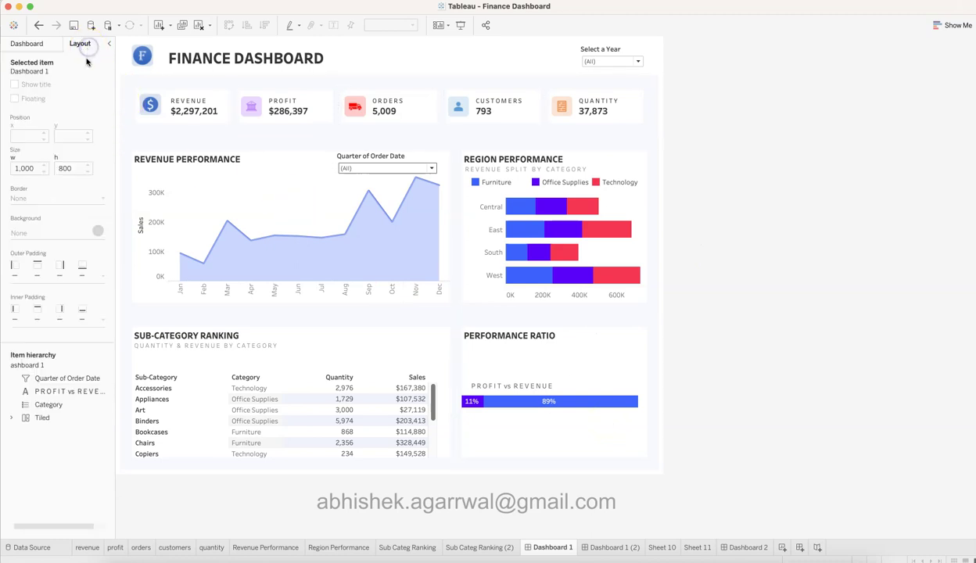
left_click(214, 160)
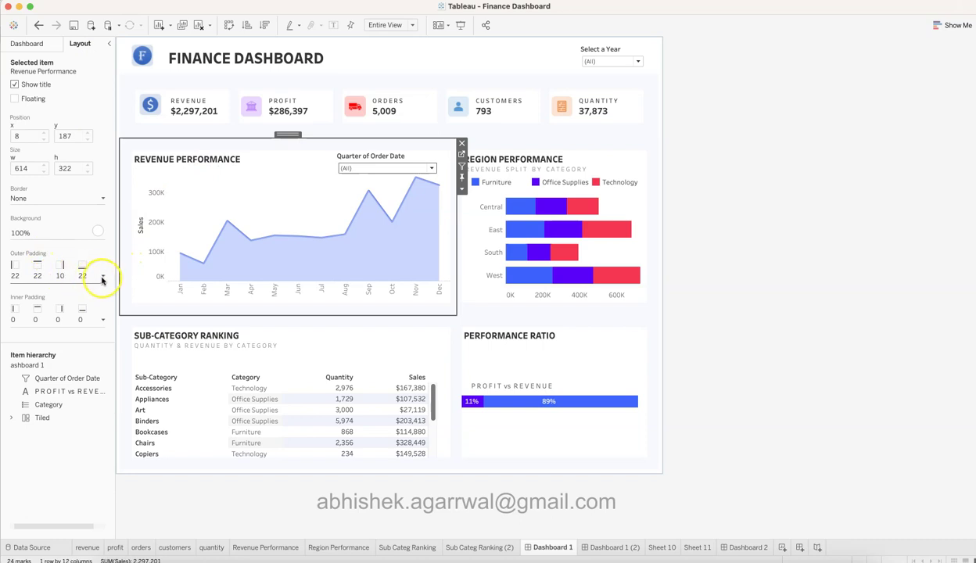
left_click(103, 280)
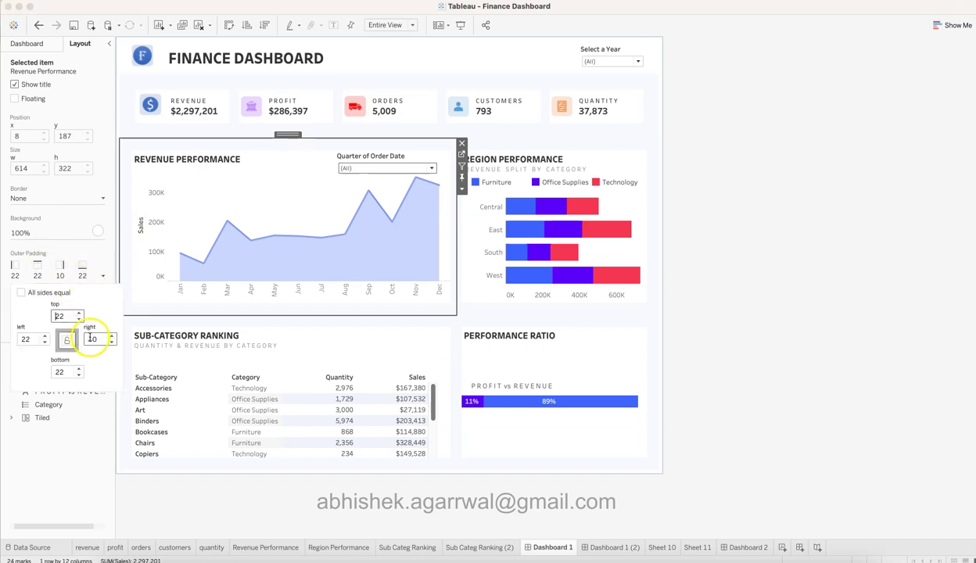
Inspect the size and padding settings of the Revenue, Profit, Orders, Customers and Quantity KPI containers.
left_click(190, 88)
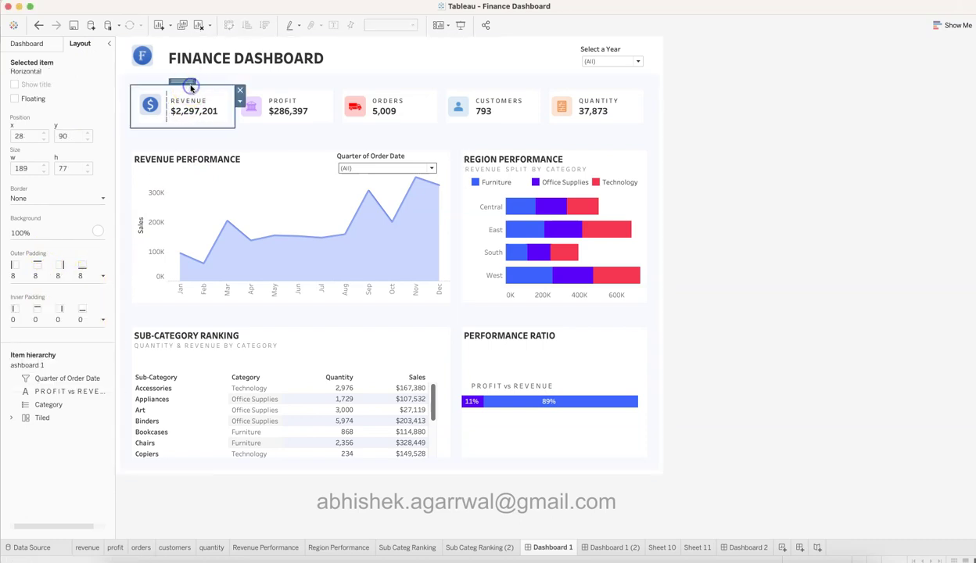
left_click(315, 86)
left_click(388, 86)
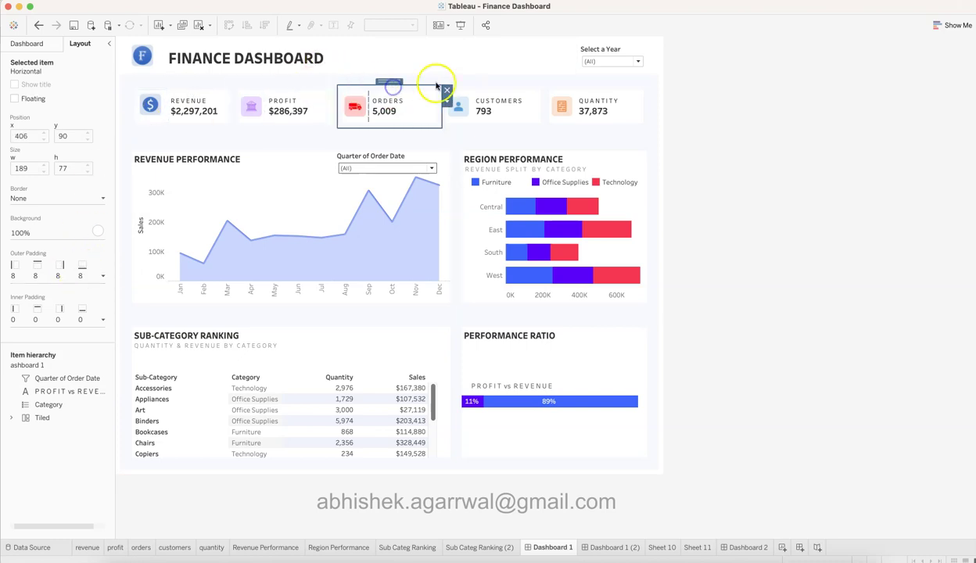
left_click(486, 88)
left_click(593, 86)
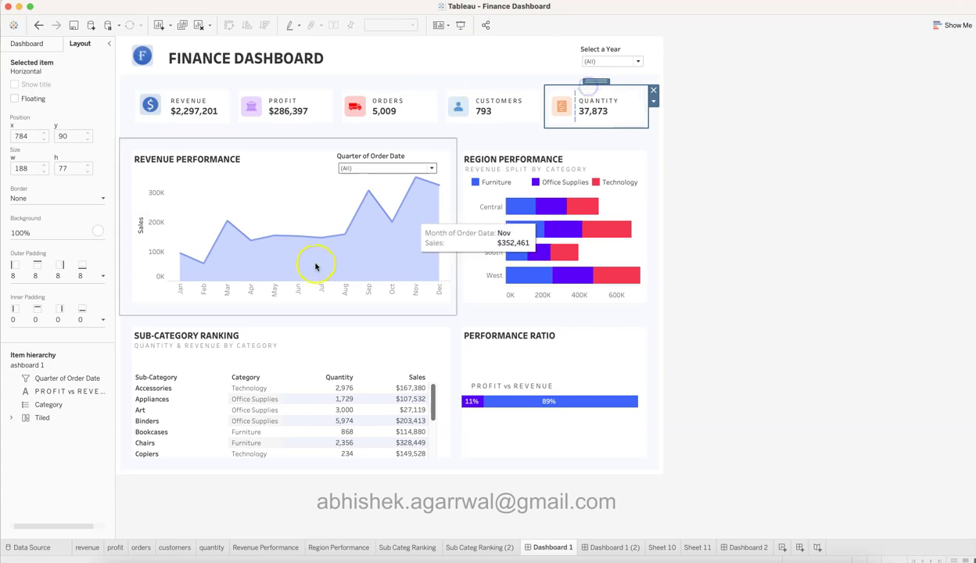
Compare the outer padding of the Revenue Performance, Region Performance, Sub-Category Ranking and Performance Ratio sheets.
left_click(287, 161)
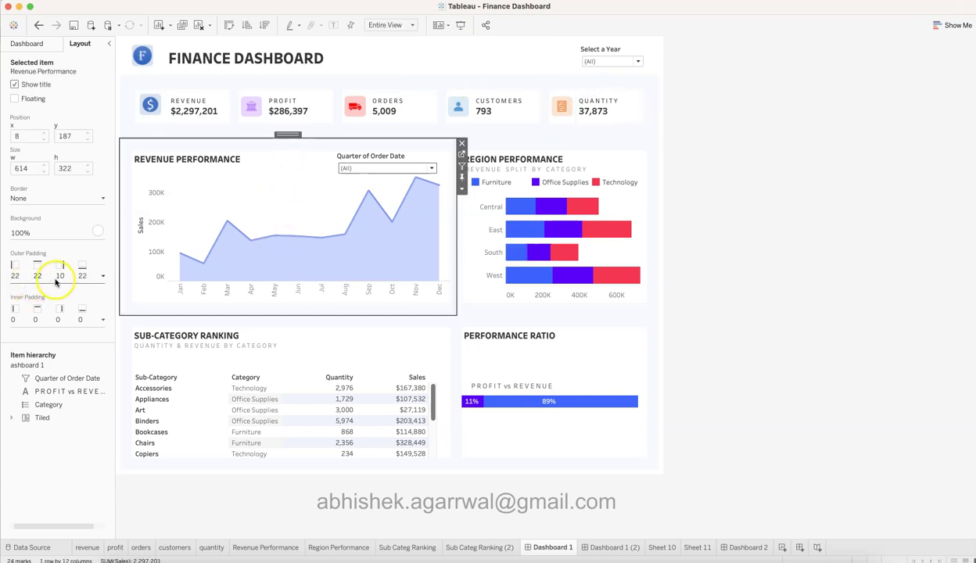
left_click(504, 147)
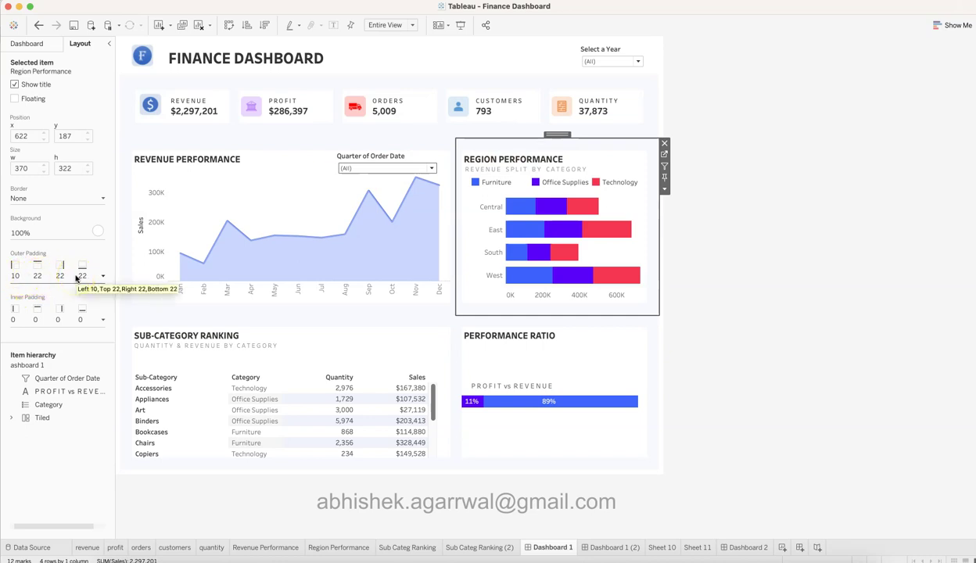
left_click(230, 330)
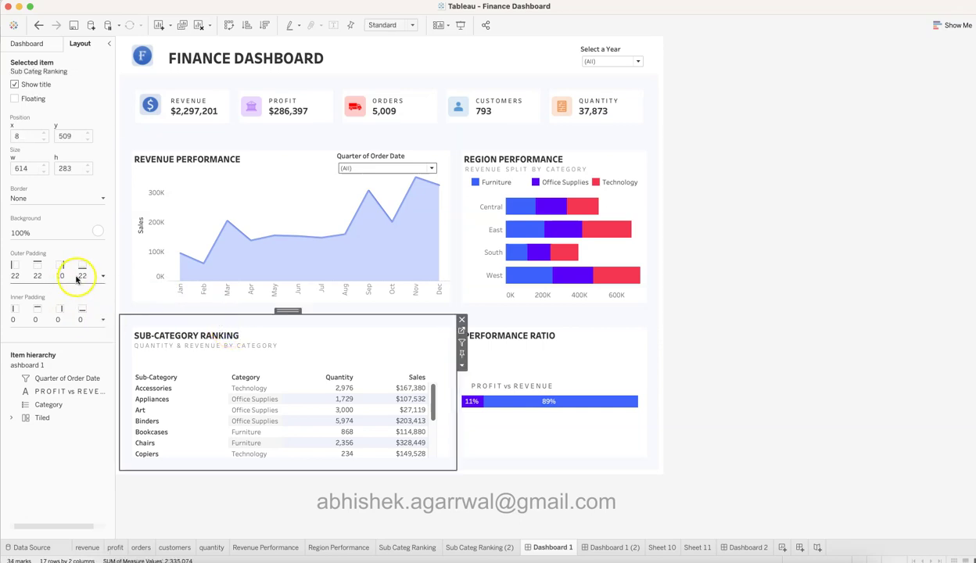
left_click(516, 328)
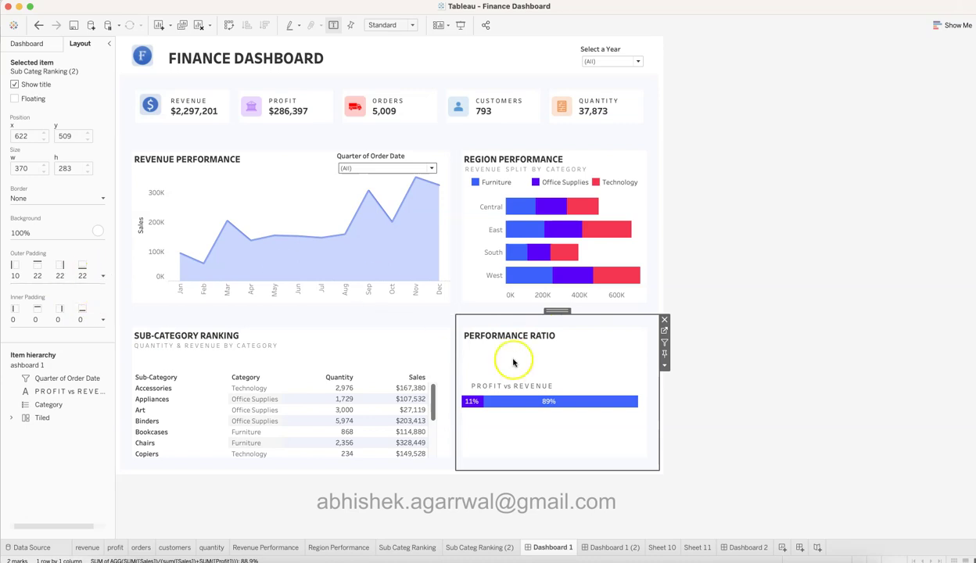
left_click(777, 327)
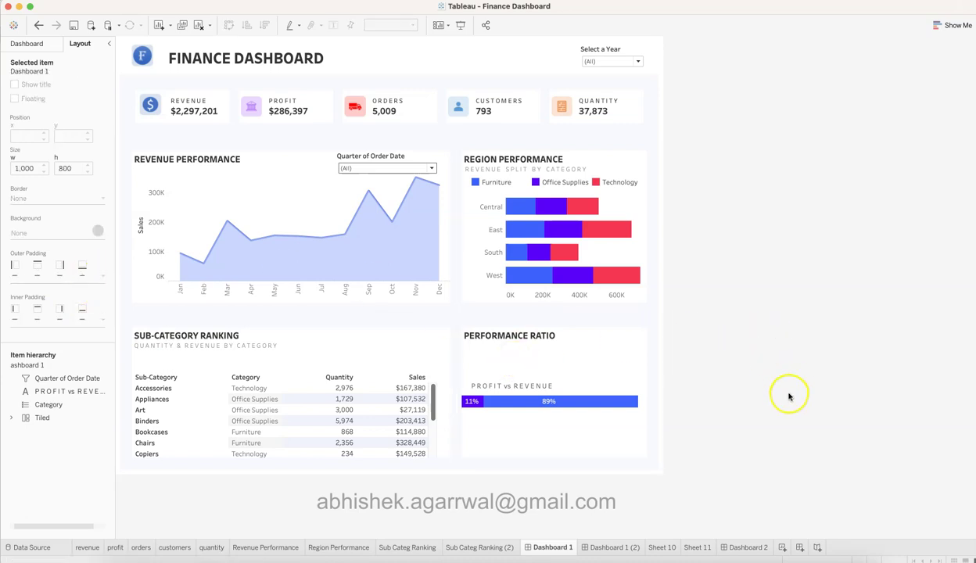